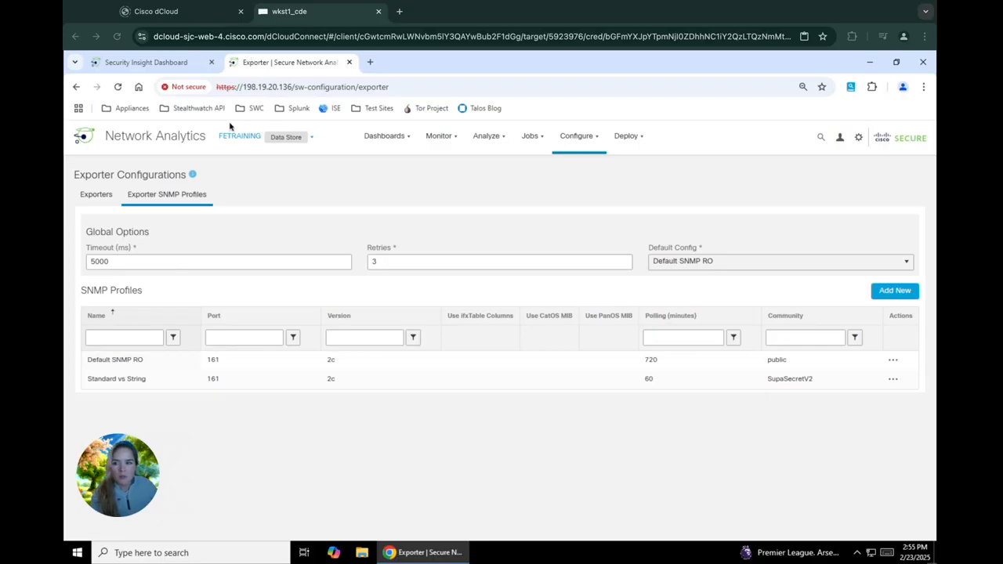
Step: Open the Security Insight Dashboard to view the alarm overview for inside hosts
{"action": "left_click", "coordinate": [411, 139]}
{"action": "left_click", "coordinate": [413, 167]}
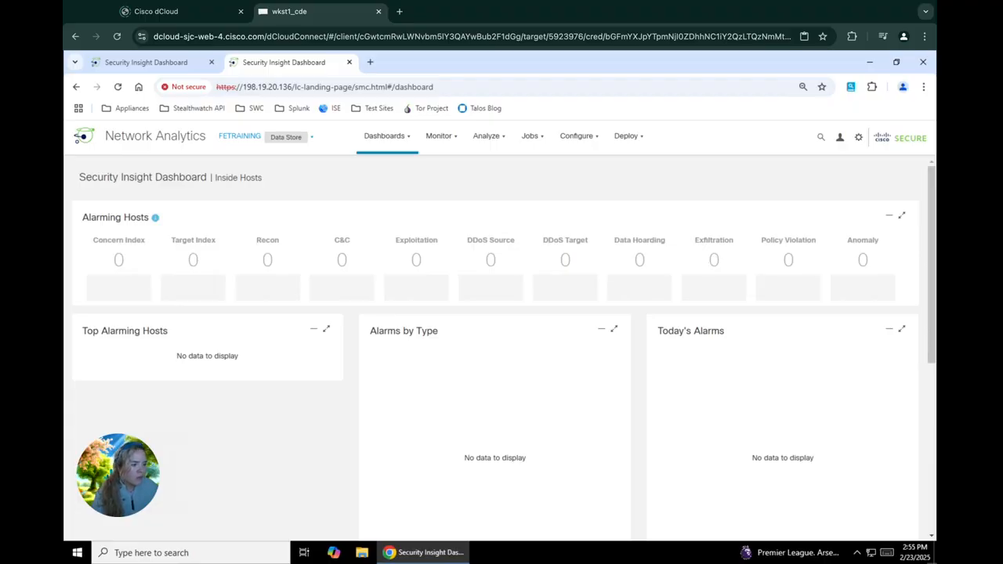
{"action": "mouse_move", "coordinate": [428, 153]}
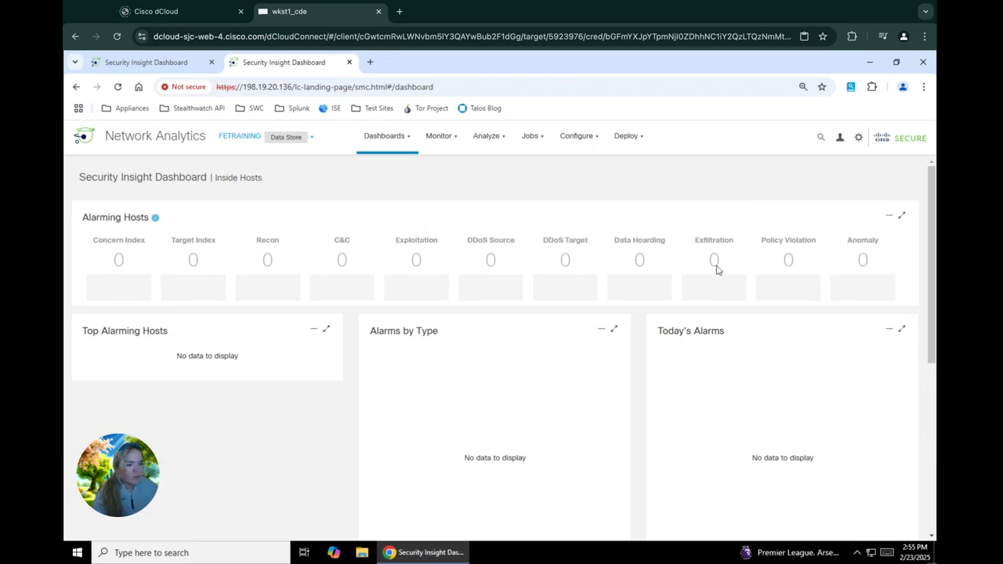
Step: Open Host Group Management and expand the Inside Hosts and Outside Hosts groups
{"action": "left_click", "coordinate": [594, 141]}
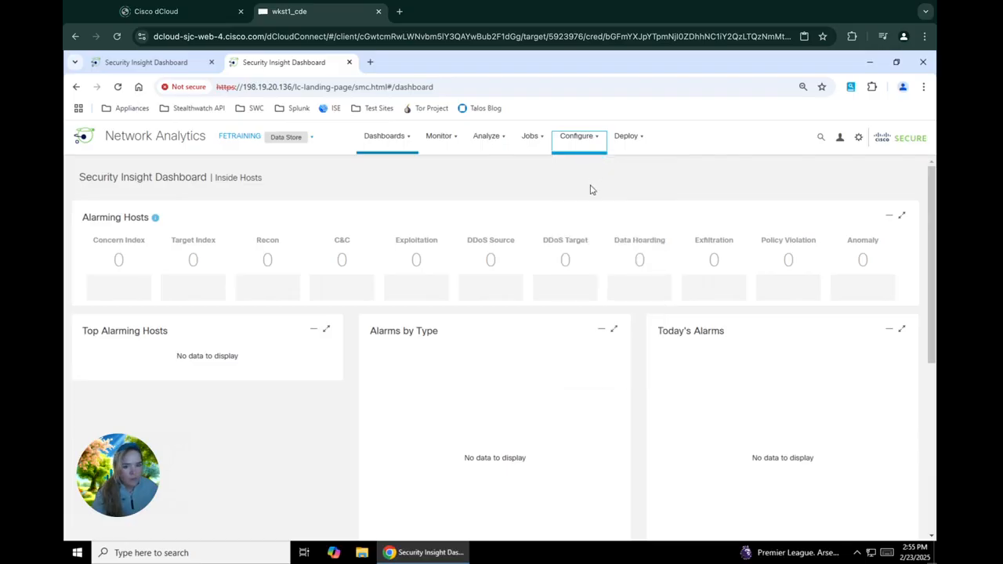
{"action": "mouse_move", "coordinate": [588, 142]}
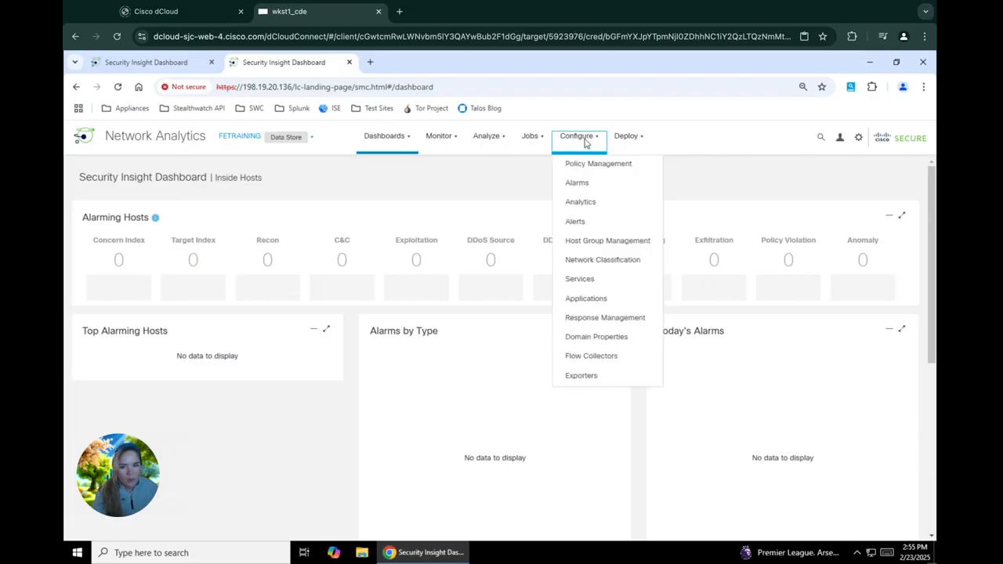
{"action": "left_click", "coordinate": [601, 242]}
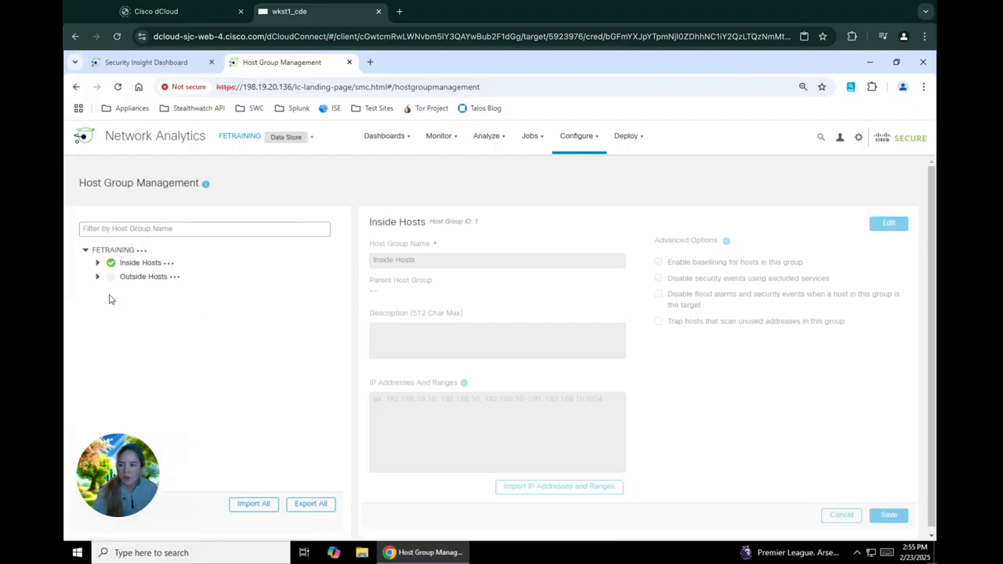
{"action": "left_click", "coordinate": [97, 263]}
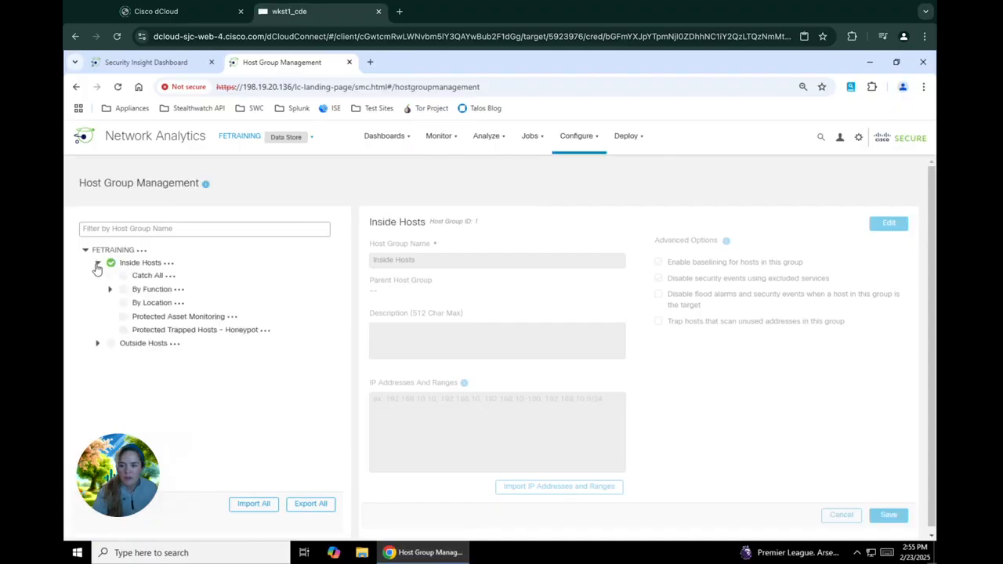
{"action": "left_click", "coordinate": [97, 345]}
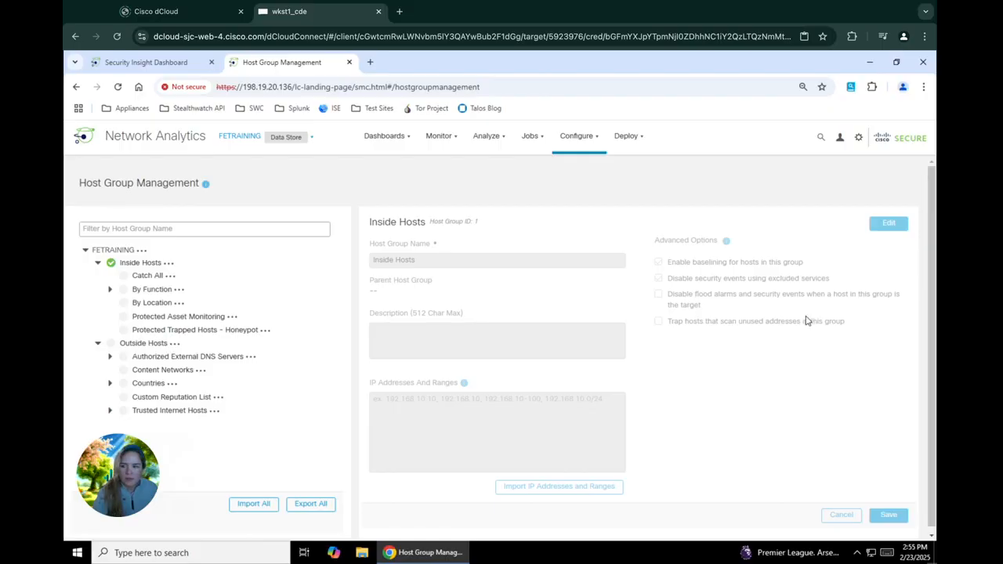
Step: Edit the Catch All host group, adding 209.182.184.0/24, 198.19.10.0/24, 198.19.20.0/24 and 198.19.30.0/24 below its existing IP ranges
{"action": "left_click", "coordinate": [127, 281]}
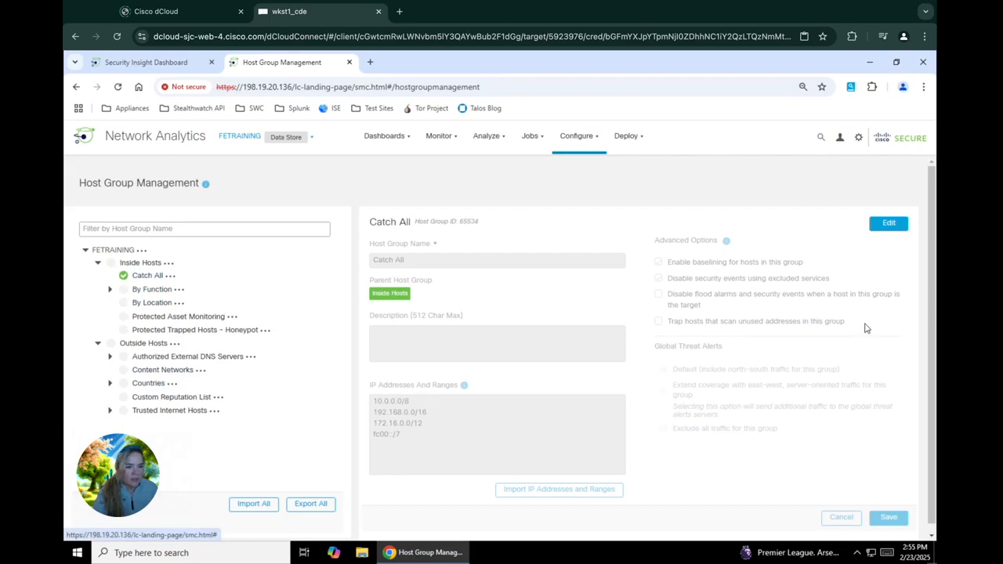
{"action": "left_click", "coordinate": [889, 225]}
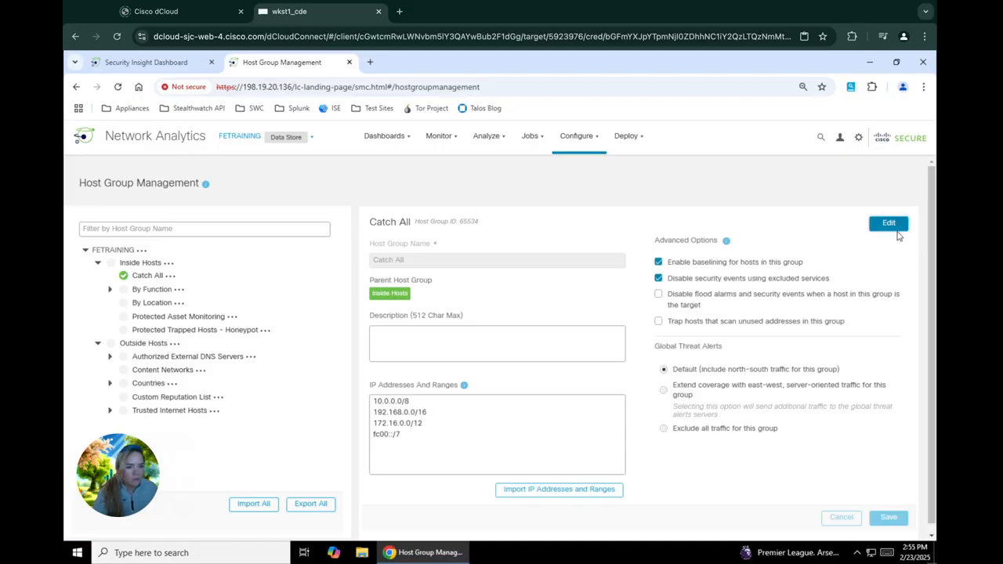
{"action": "left_click", "coordinate": [894, 227]}
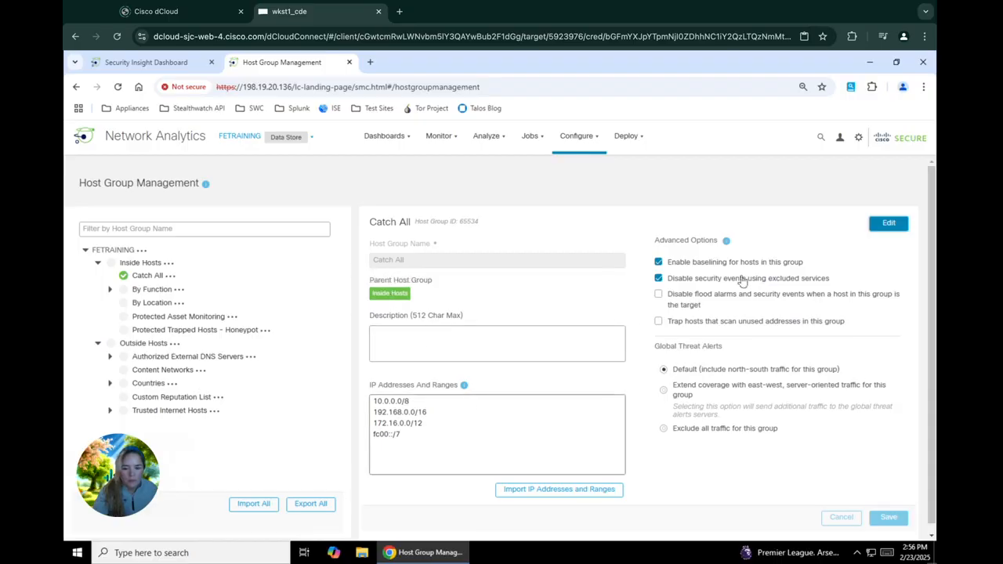
{"action": "left_click", "coordinate": [896, 228]}
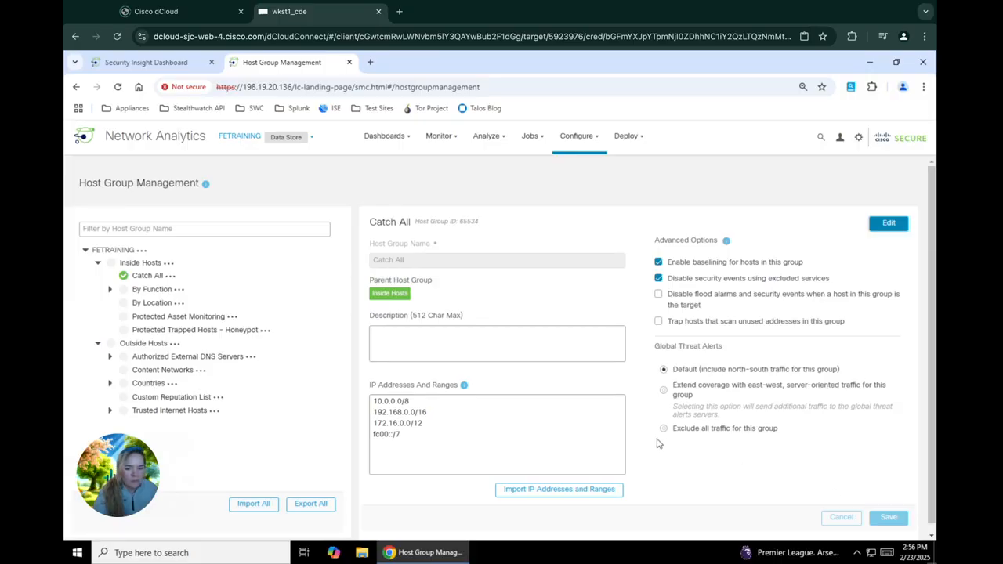
{"action": "left_click", "coordinate": [605, 445]}
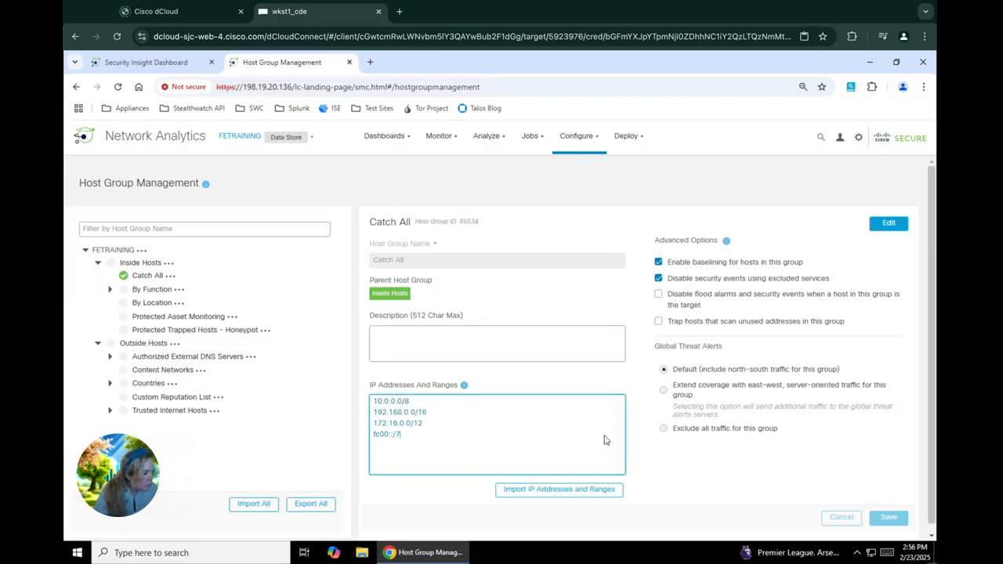
{"action": "triple_click", "coordinate": [552, 435]}
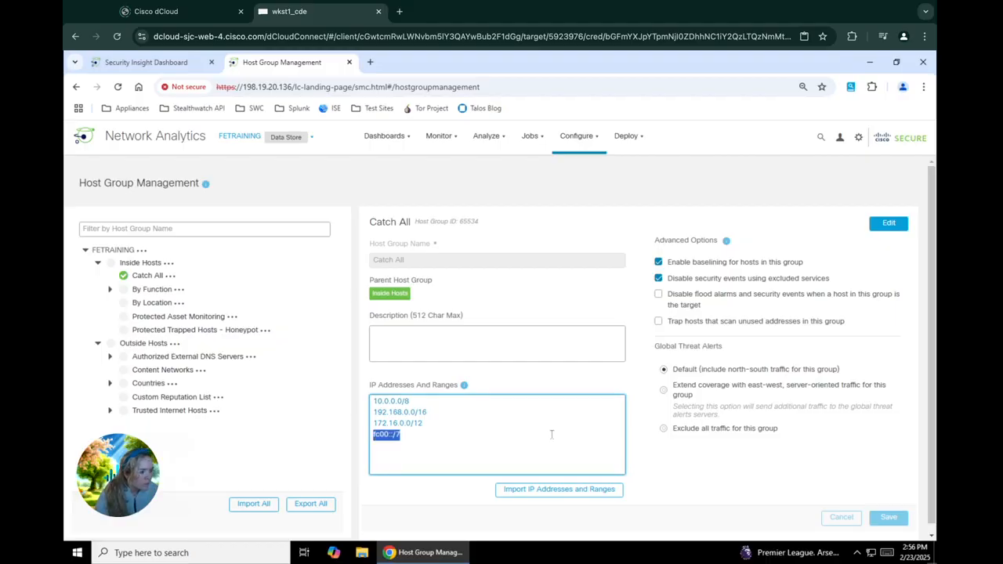
{"action": "left_click", "coordinate": [504, 448]}
{"action": "key", "text": "Return"}
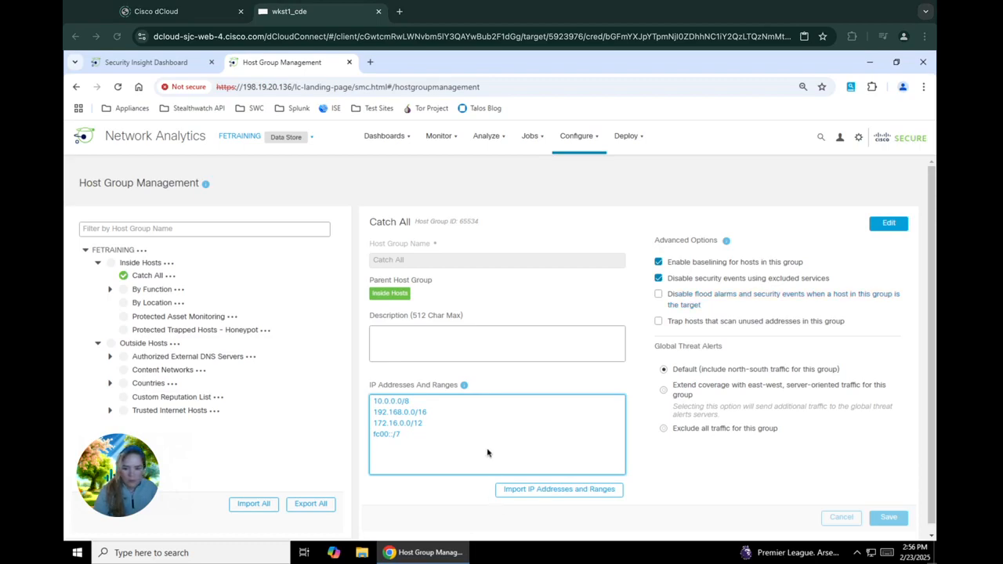
{"action": "right_click", "coordinate": [443, 452]}
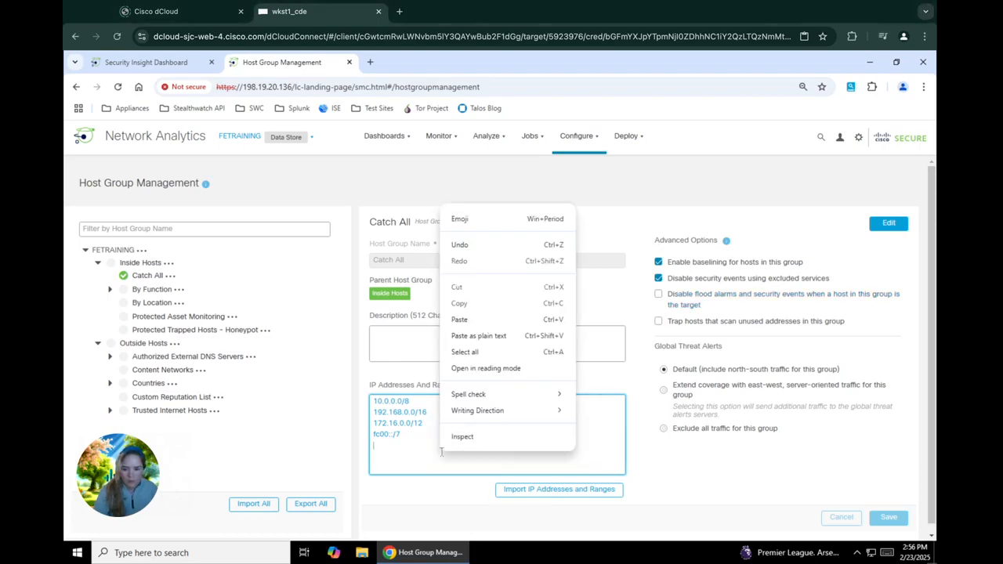
{"action": "left_click", "coordinate": [480, 336]}
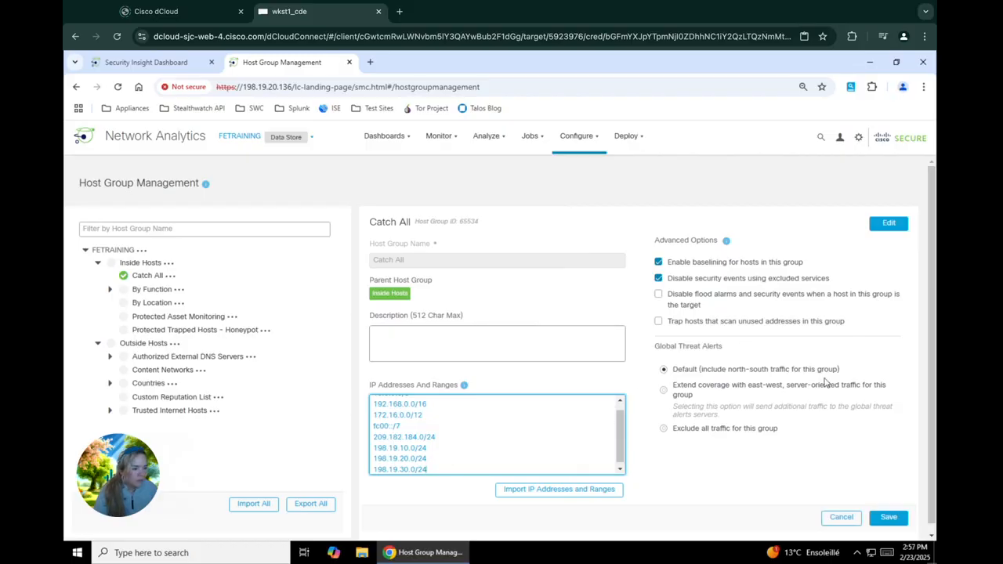
Step: Remove the ranges fc00::/7, 10.0.0.0/8 and 192.168.0.0/16 from the Catch All group's IP addresses
{"action": "triple_click", "coordinate": [390, 426]}
{"action": "key", "text": "BackSpace"}
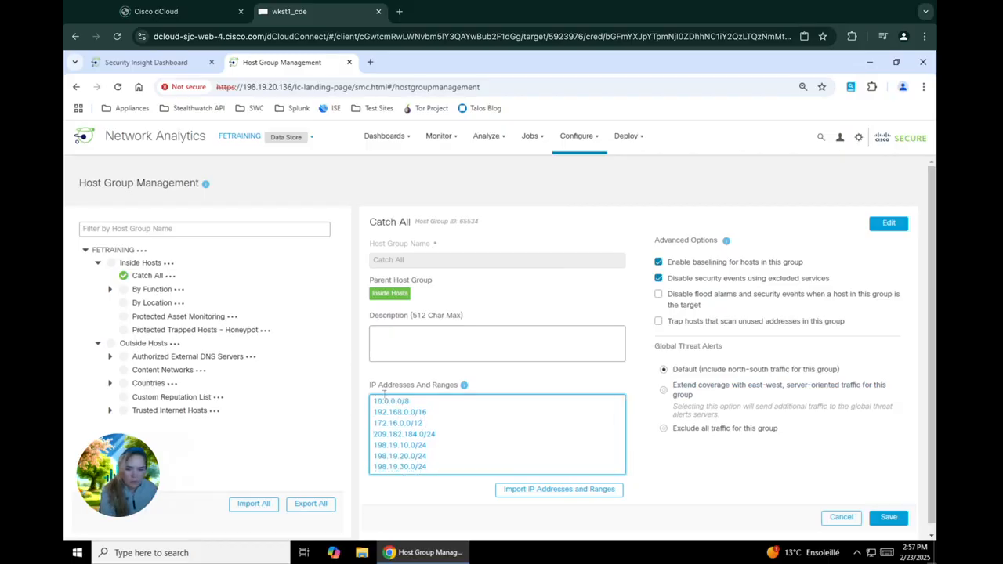
{"action": "triple_click", "coordinate": [386, 406]}
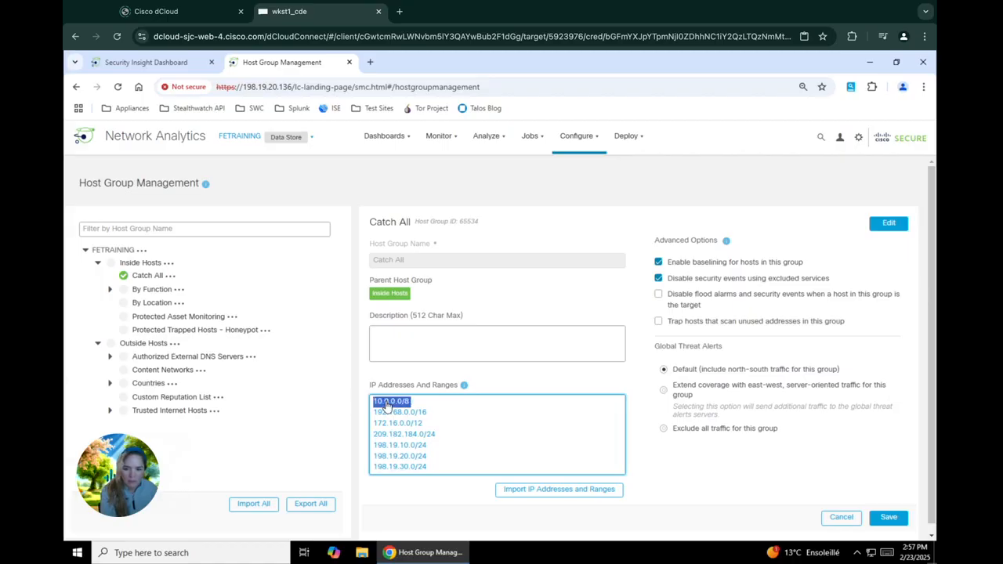
{"action": "key", "text": "BackSpace"}
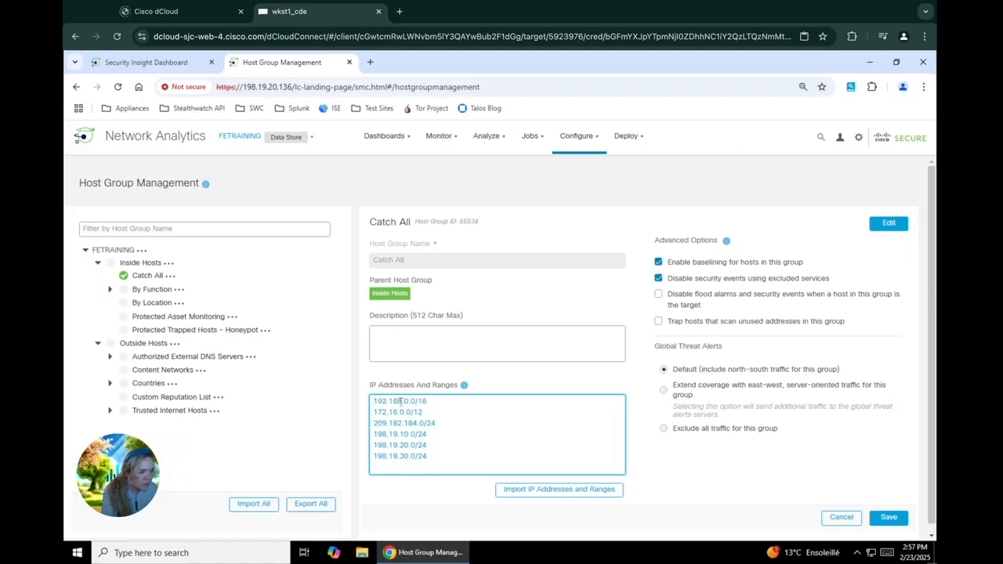
{"action": "left_click_drag", "start_coordinate": [374, 401], "coordinate": [429, 401]}
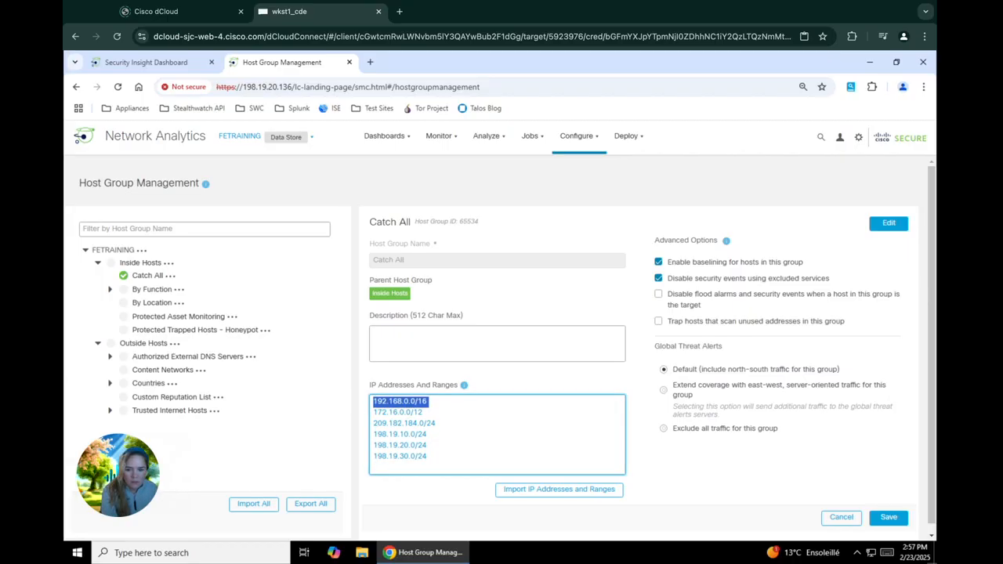
{"action": "key", "text": "BackSpace"}
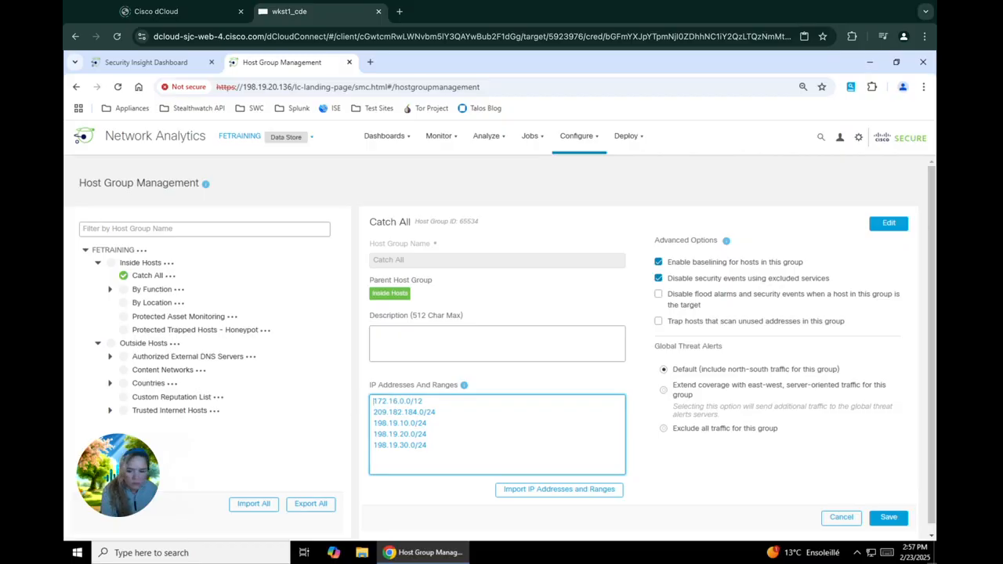
Step: Add fc00::/7 as the last range of the Catch All group and save the group
{"action": "left_click_drag", "start_coordinate": [424, 461], "coordinate": [422, 459]}
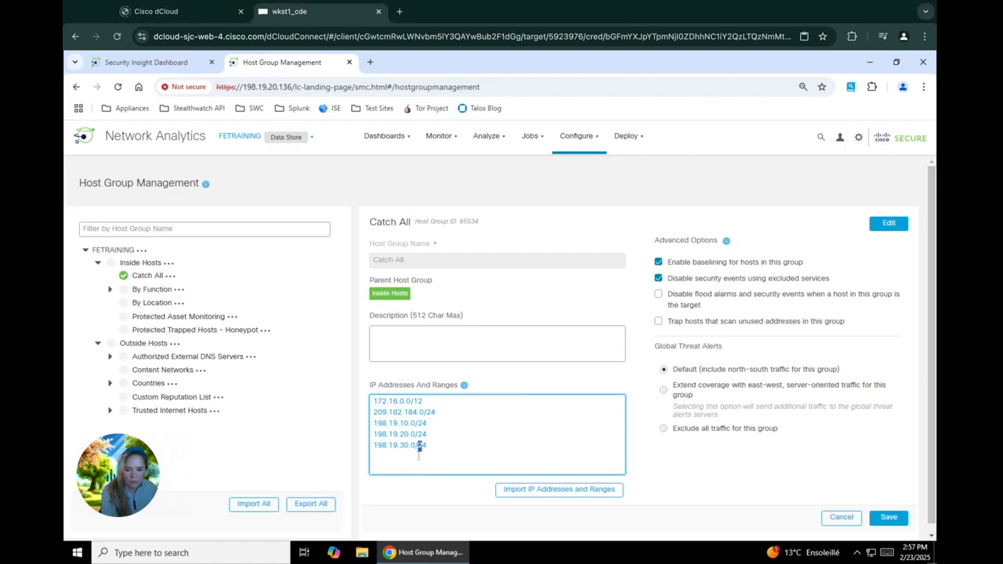
{"action": "key", "text": "shift+Right"}
{"action": "key", "text": "Right"}
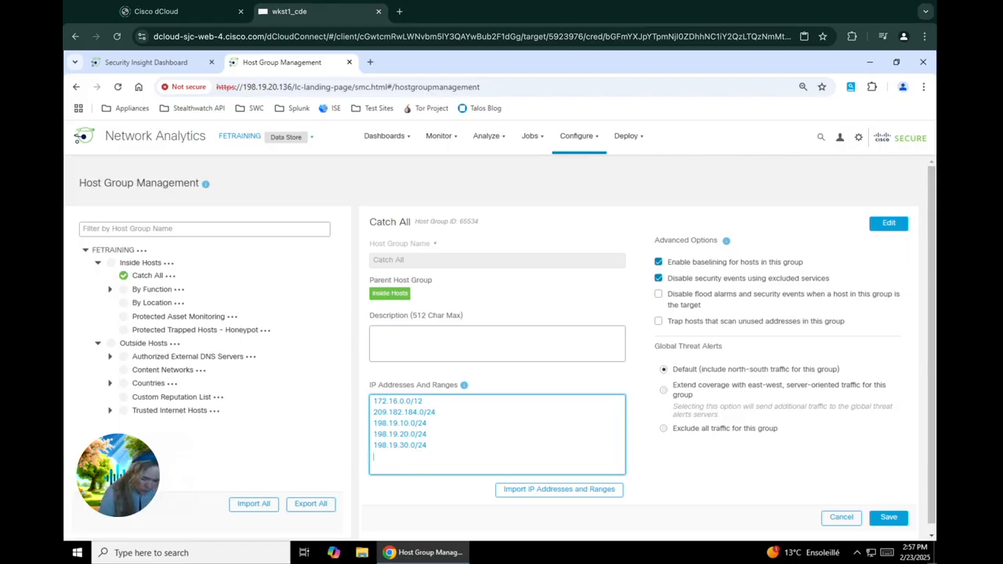
{"action": "type", "text": "fc"}
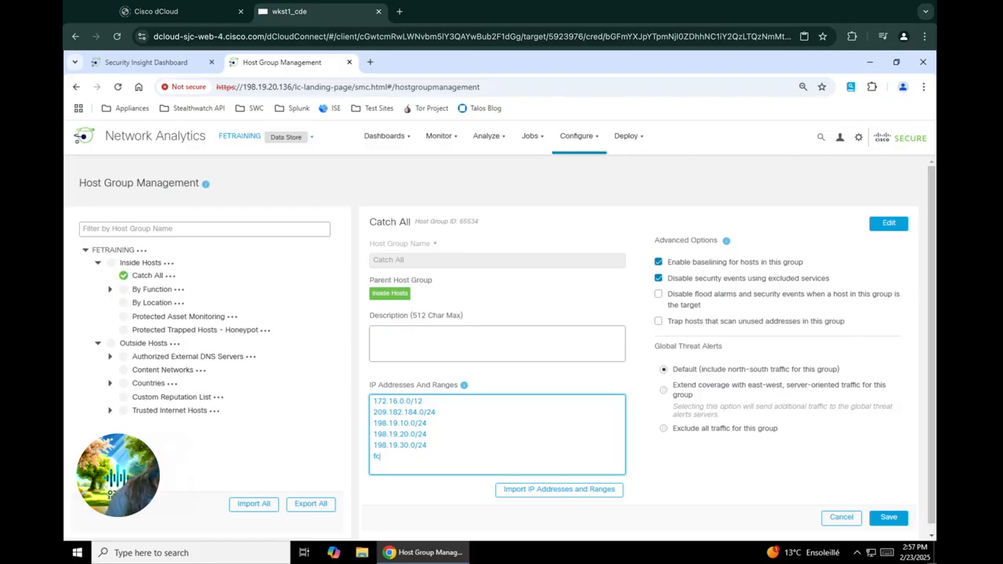
{"action": "type", "text": "00"}
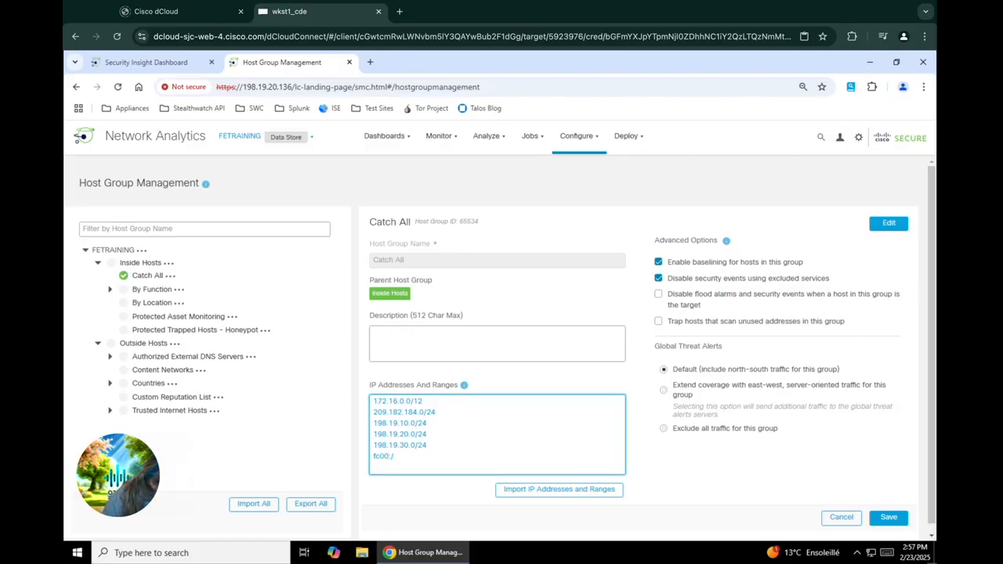
{"action": "type", "text": ":/7"}
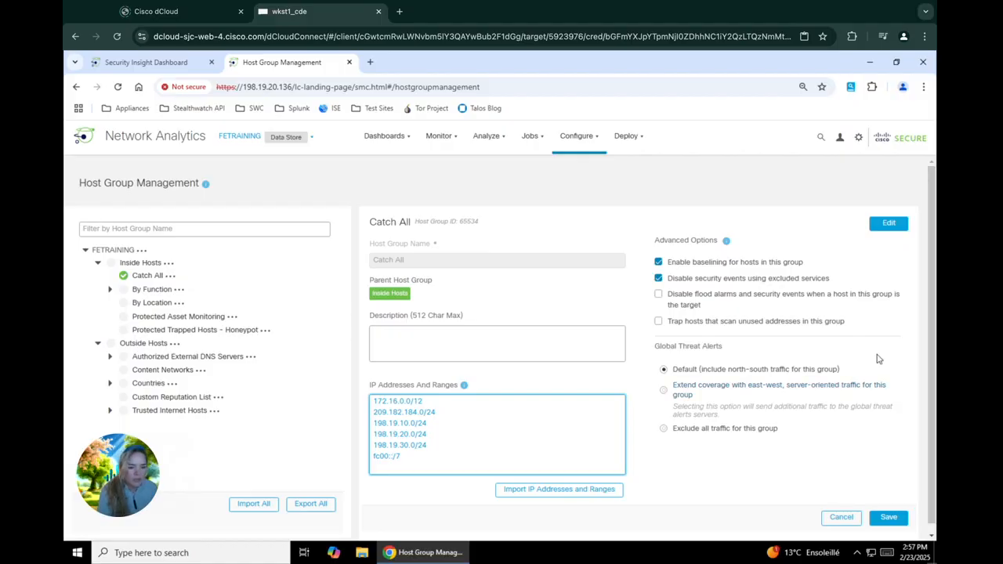
{"action": "left_click", "coordinate": [892, 518]}
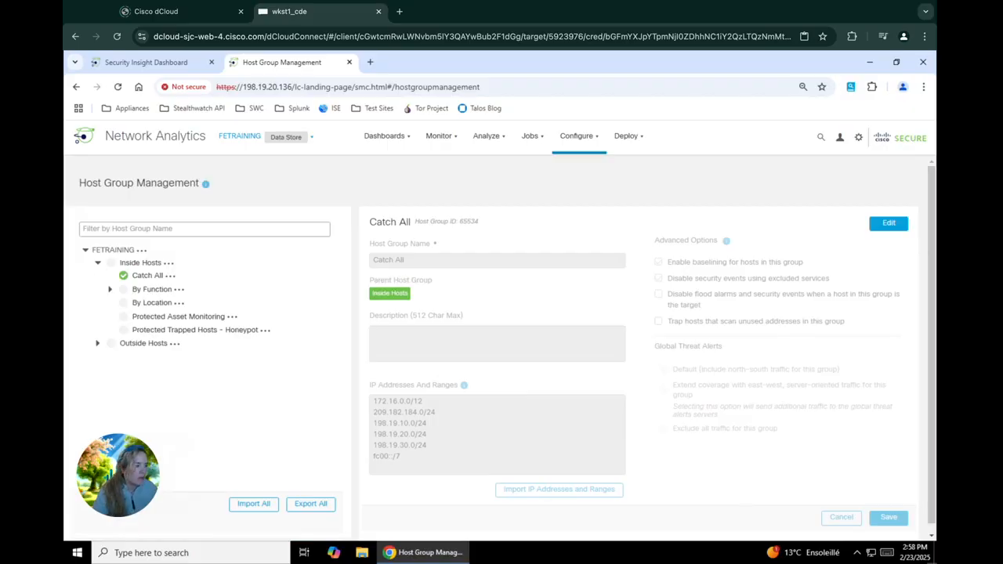
{"action": "left_click", "coordinate": [584, 145]}
{"action": "left_click", "coordinate": [584, 152]}
{"action": "left_click", "coordinate": [574, 142]}
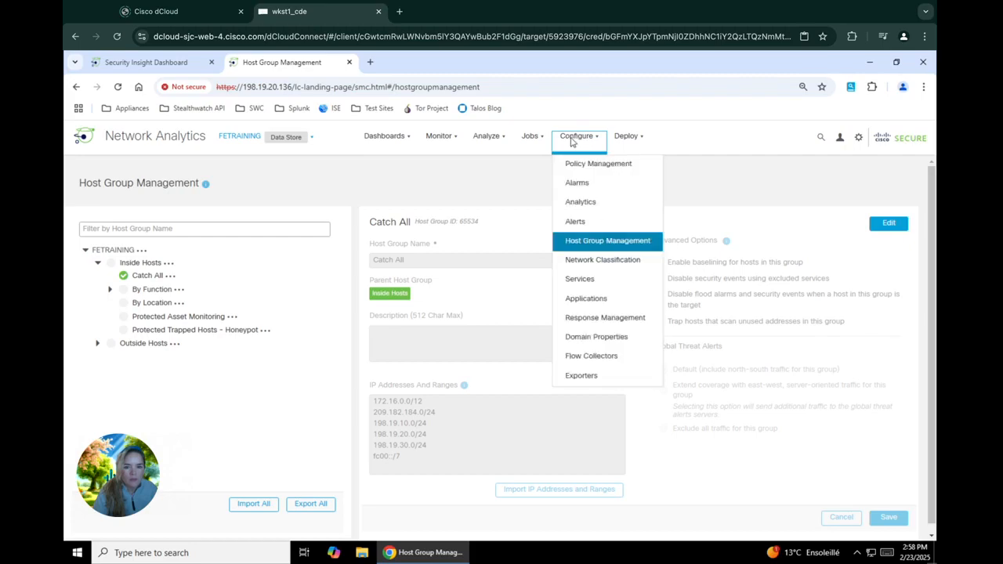
{"action": "left_click", "coordinate": [594, 241]}
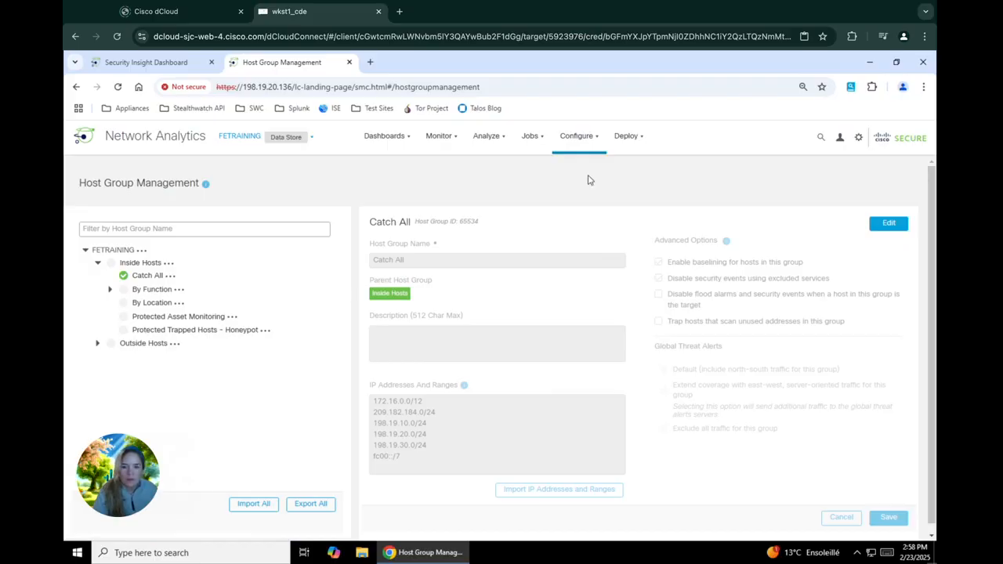
{"action": "left_click", "coordinate": [591, 142]}
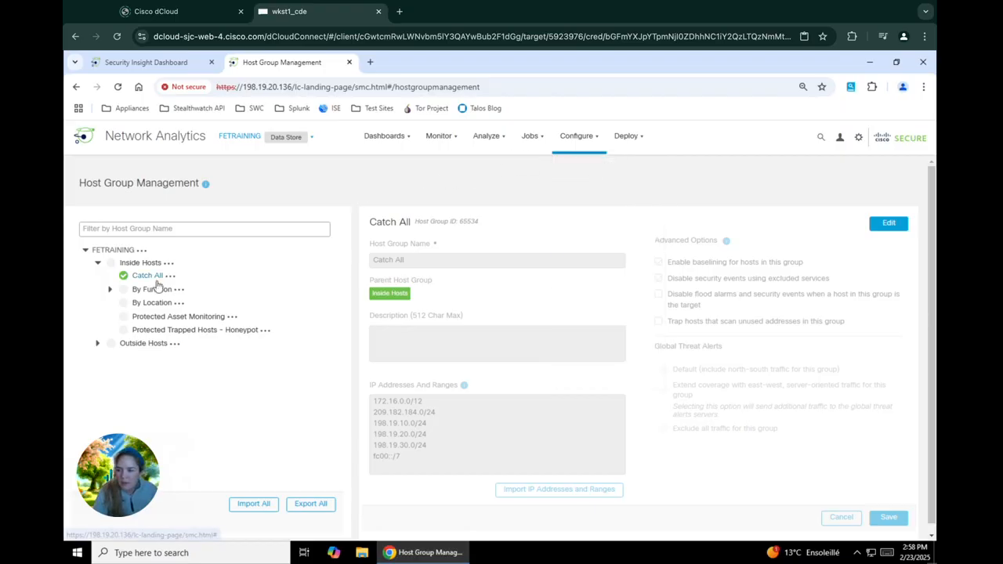
Step: Filter the host groups by "dns", set the DNS Servers group's IP addresses to 10.10.30.15 and 10.10.30.16, and save the group
{"action": "left_click", "coordinate": [111, 290]}
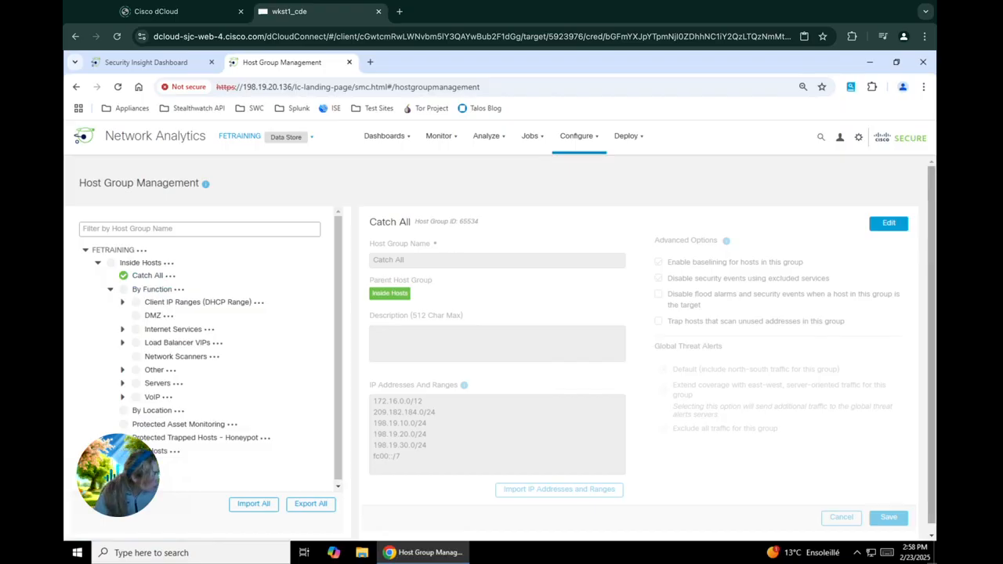
{"action": "left_click", "coordinate": [259, 228]}
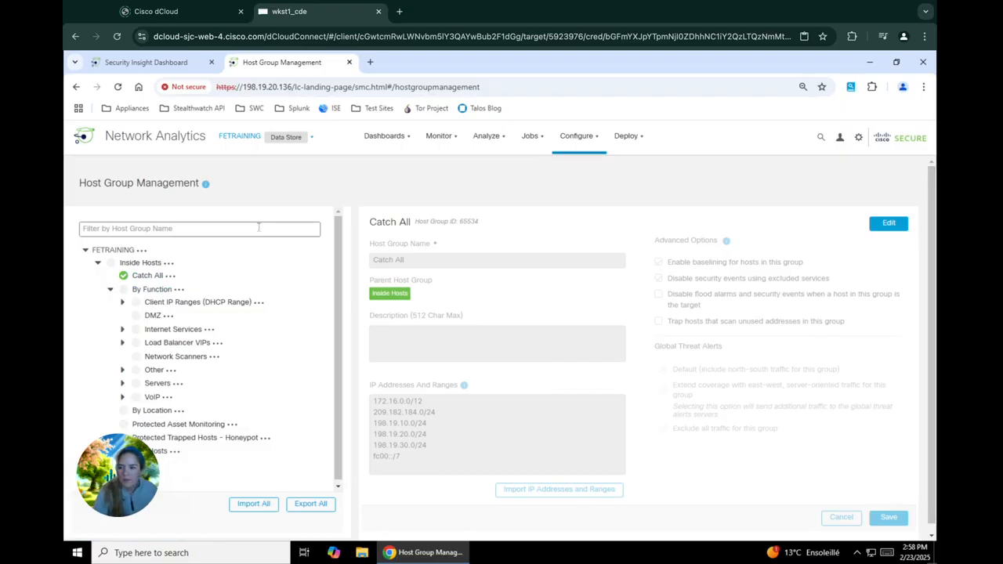
{"action": "type", "text": "dns"}
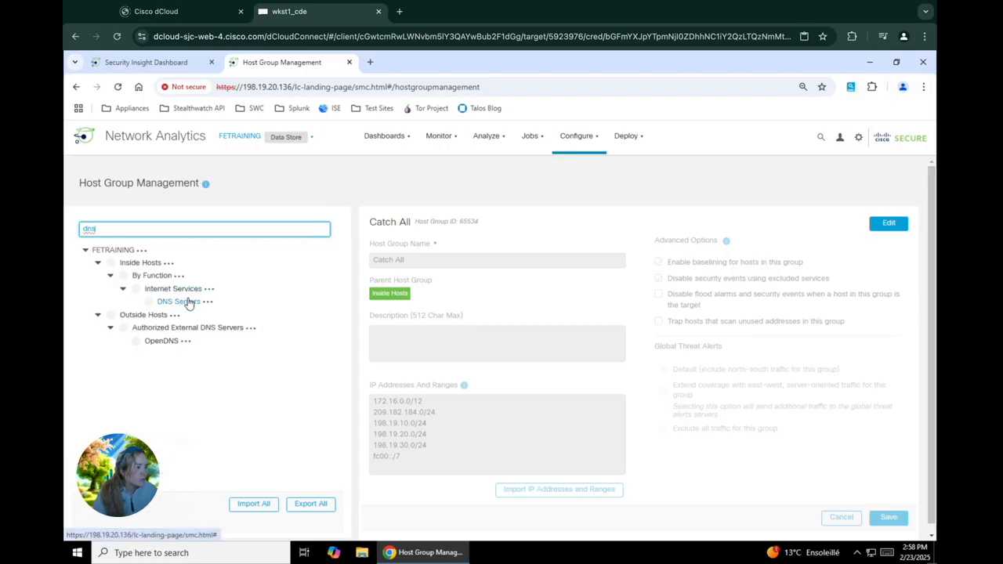
{"action": "left_click", "coordinate": [188, 303]}
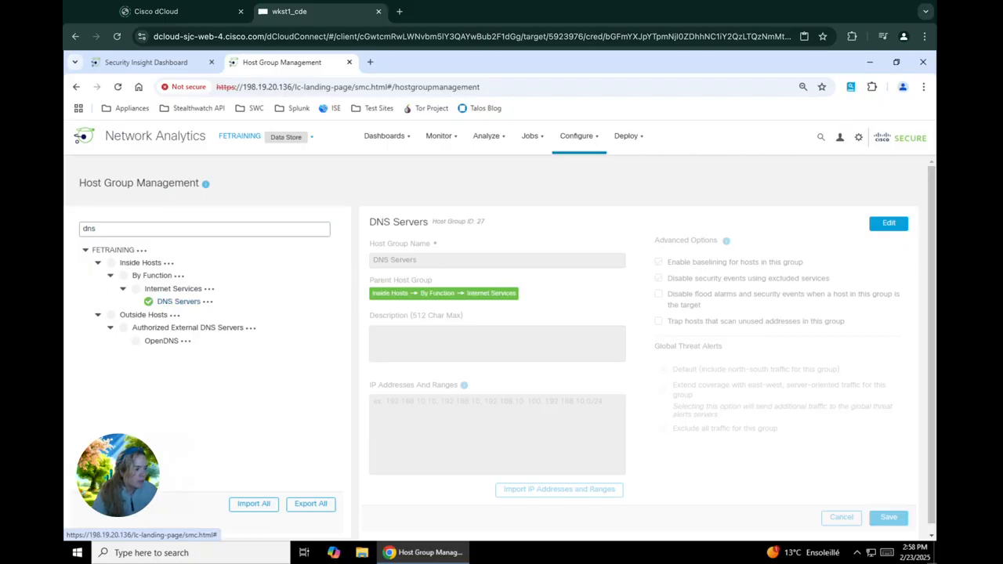
{"action": "left_click", "coordinate": [900, 228]}
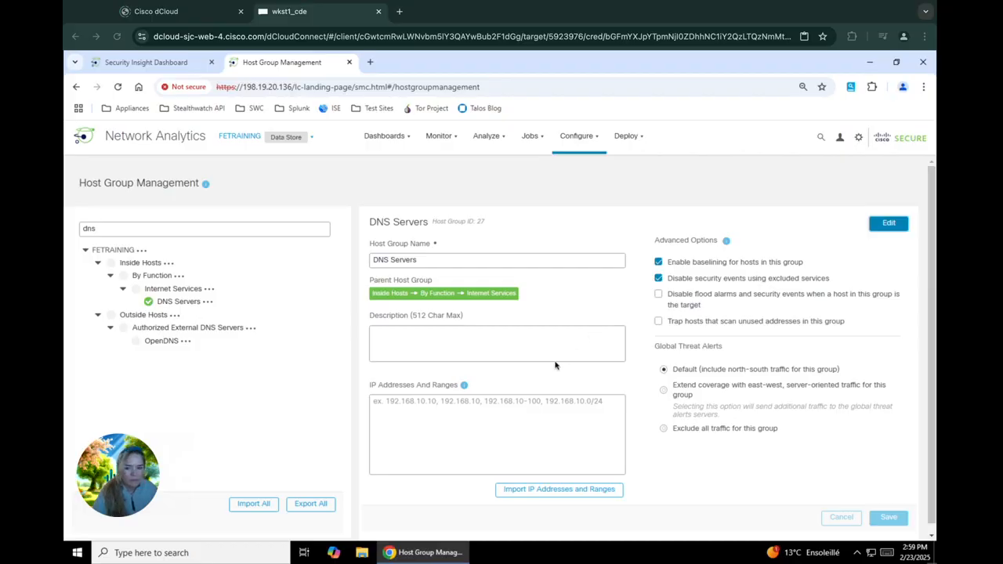
{"action": "left_click", "coordinate": [499, 447]}
{"action": "left_click", "coordinate": [494, 433]}
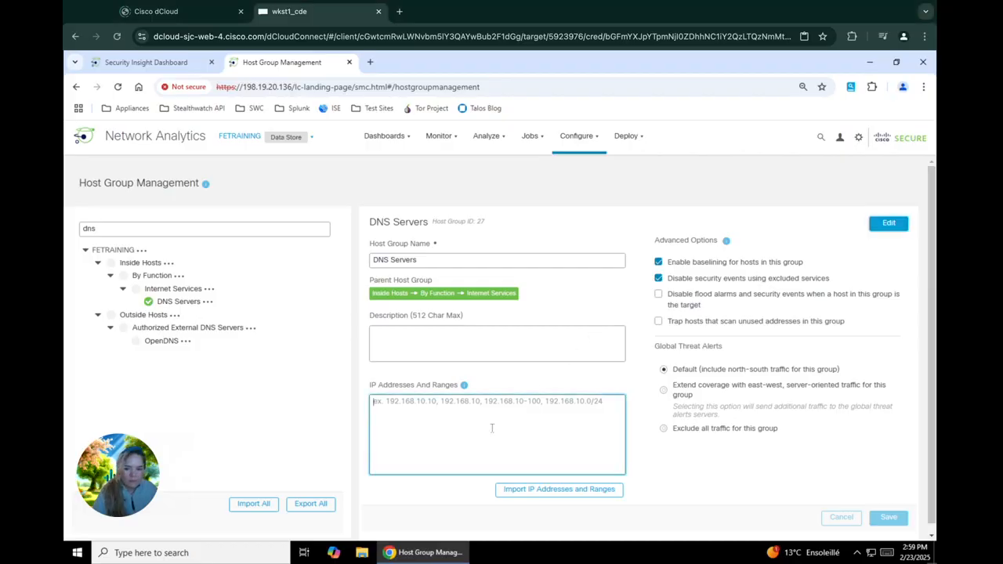
{"action": "key", "text": "super+v"}
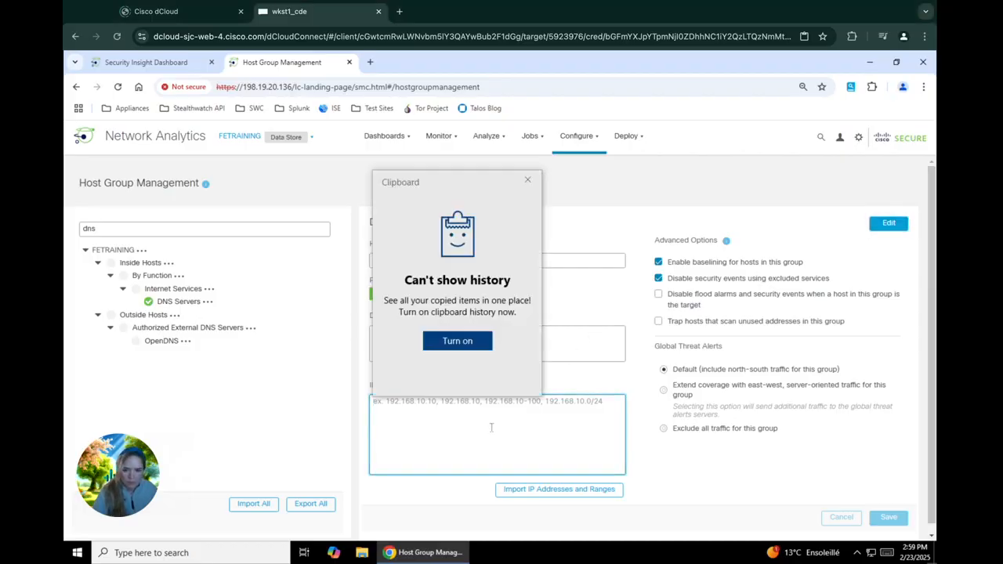
{"action": "left_click", "coordinate": [528, 181]}
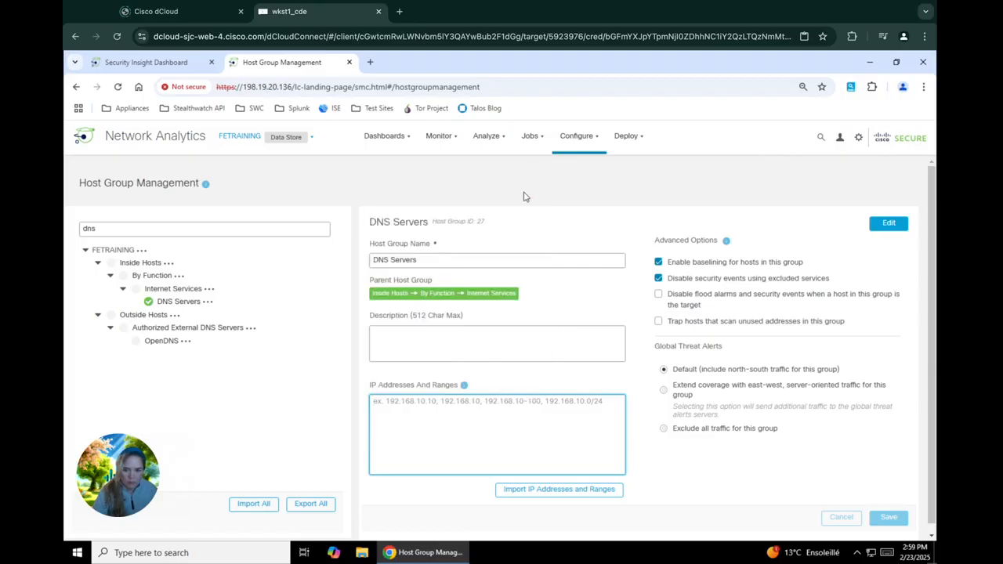
{"action": "right_click", "coordinate": [455, 439]}
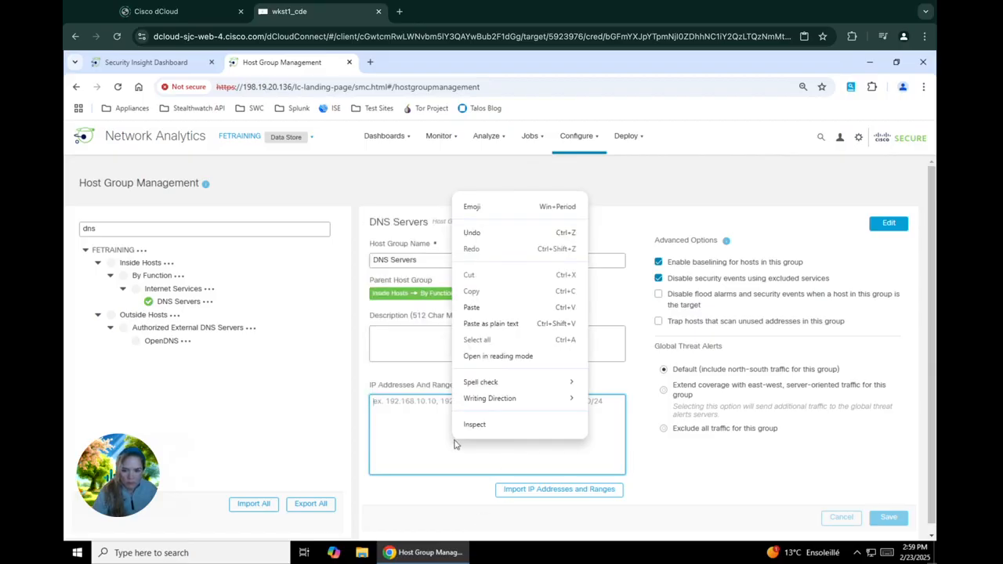
{"action": "left_click", "coordinate": [501, 323]}
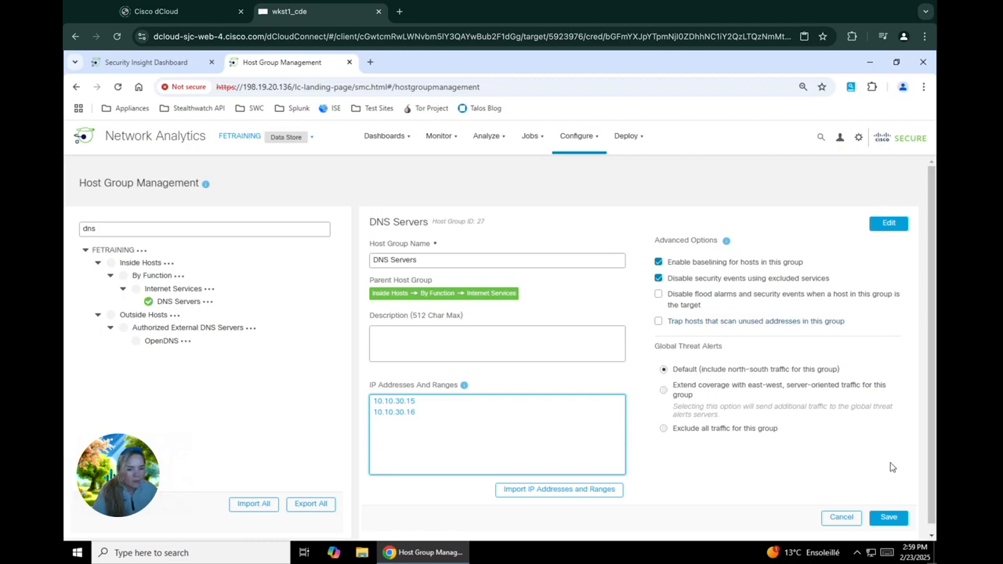
{"action": "left_click", "coordinate": [890, 517]}
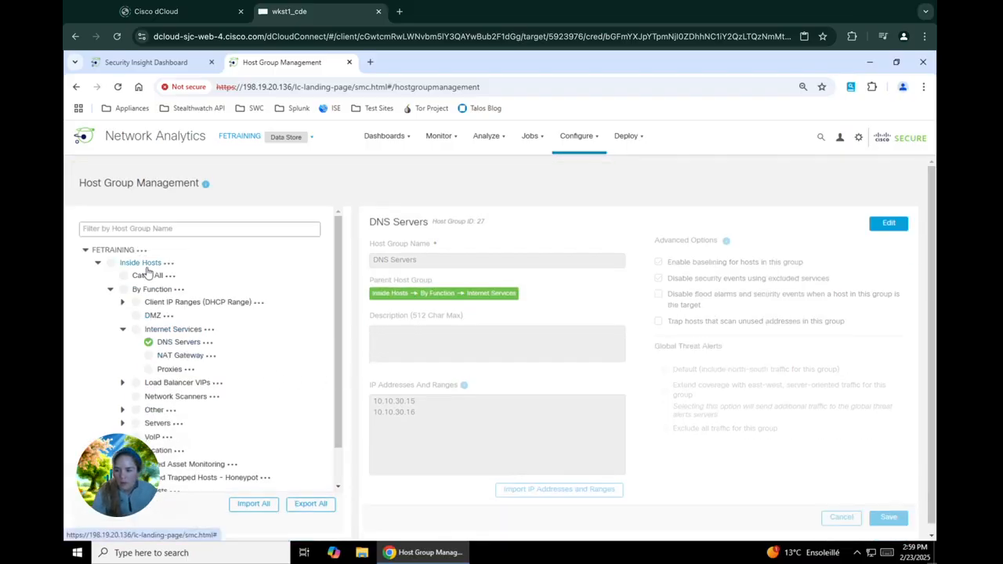
Step: Review the settings of the Inside Hosts and Catch All groups and of the DNS Servers group, found by filtering for "dns"
{"action": "left_click", "coordinate": [141, 263]}
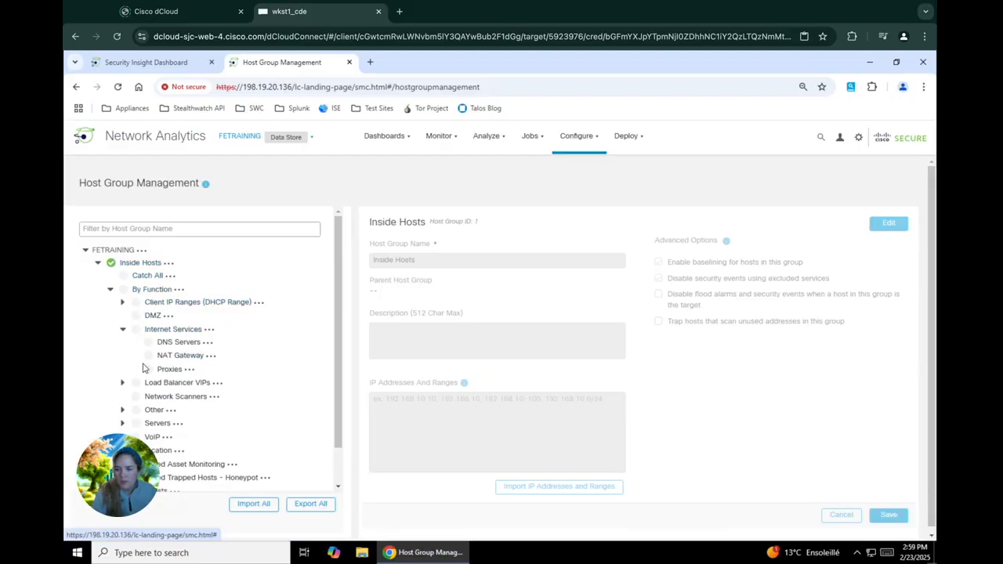
{"action": "scroll", "coordinate": [144, 369], "scroll_direction": "down", "scroll_amount": 2}
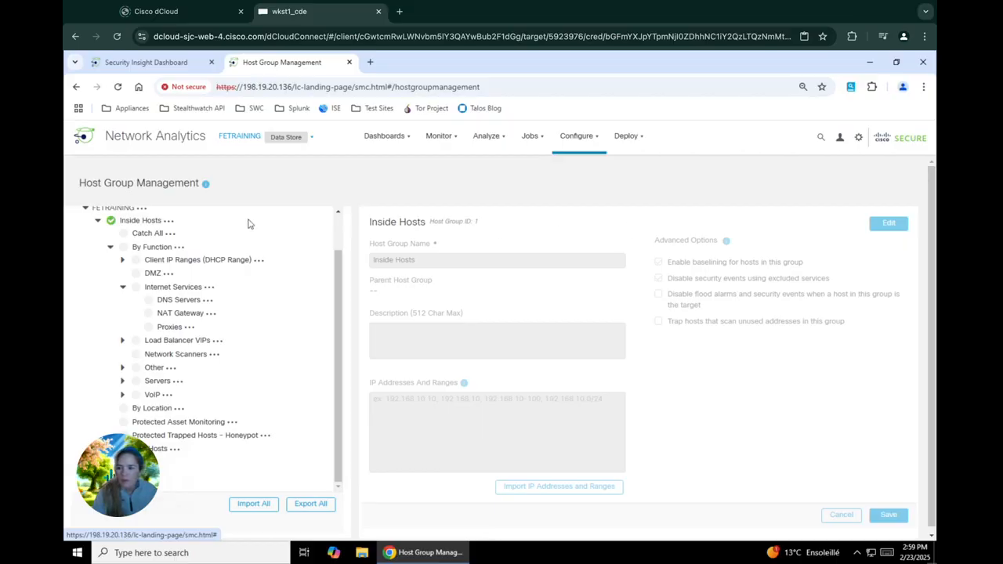
{"action": "left_click", "coordinate": [130, 234]}
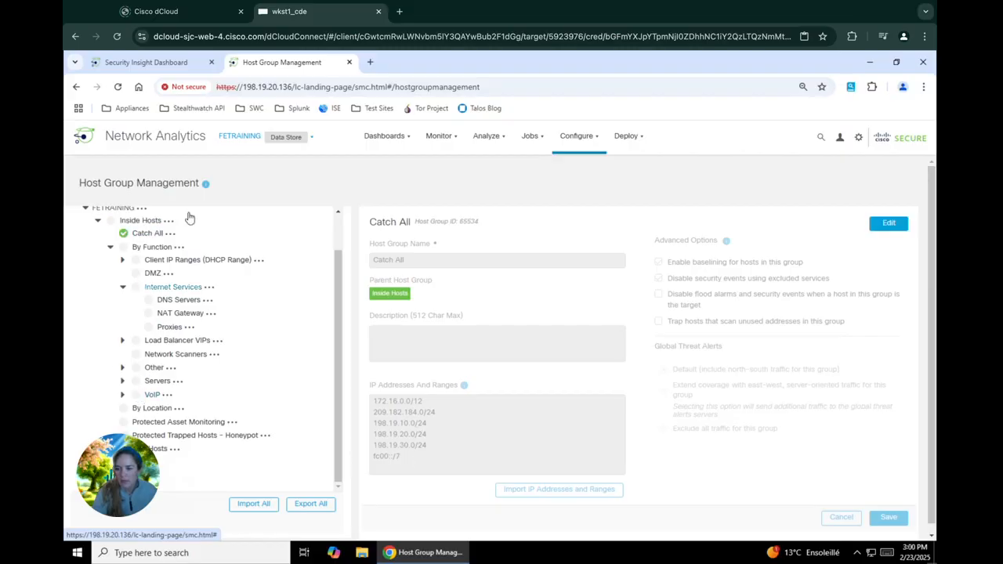
{"action": "scroll", "coordinate": [188, 305], "scroll_direction": "up", "scroll_amount": 1}
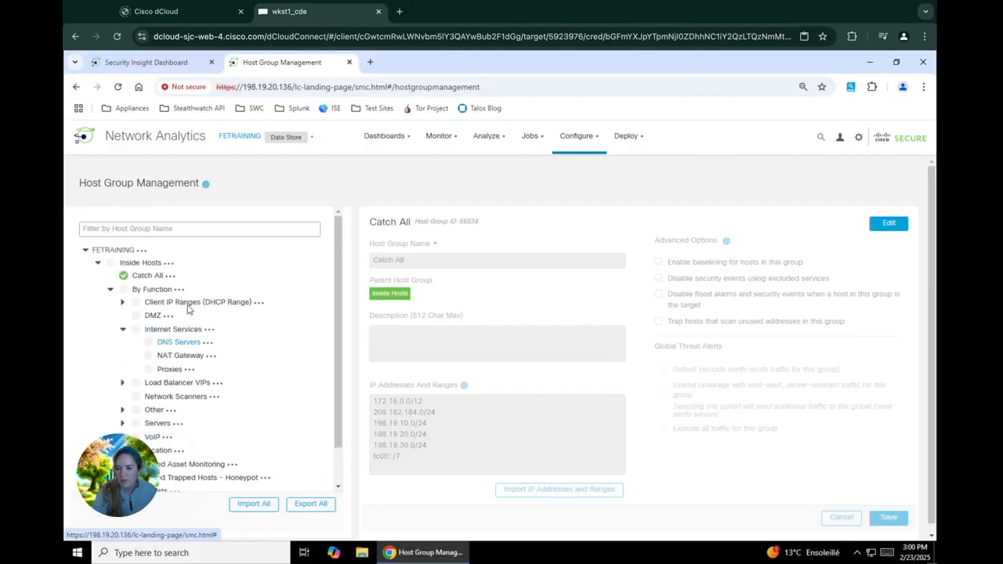
{"action": "left_click", "coordinate": [181, 230]}
{"action": "type", "text": "dns"}
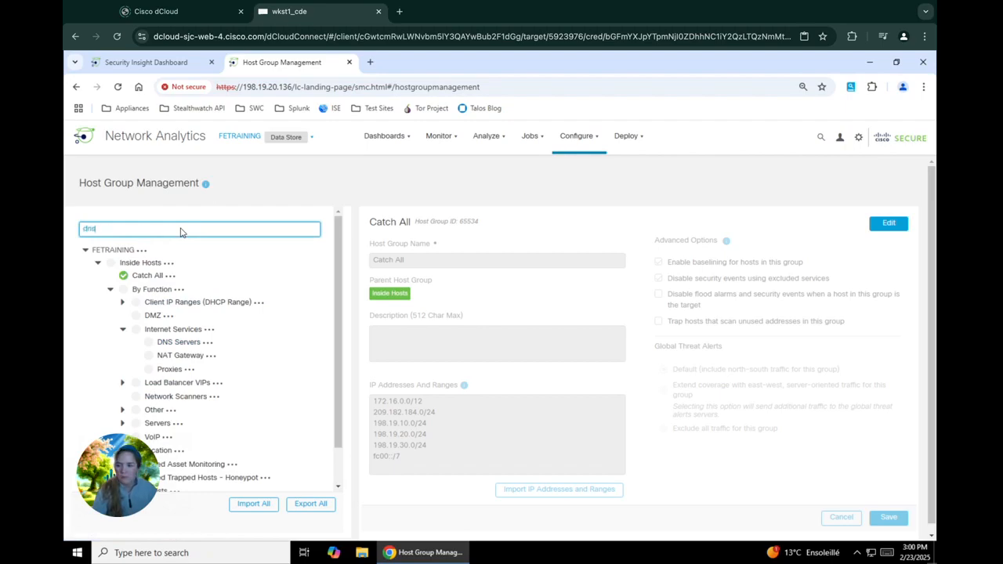
{"action": "left_click", "coordinate": [155, 303]}
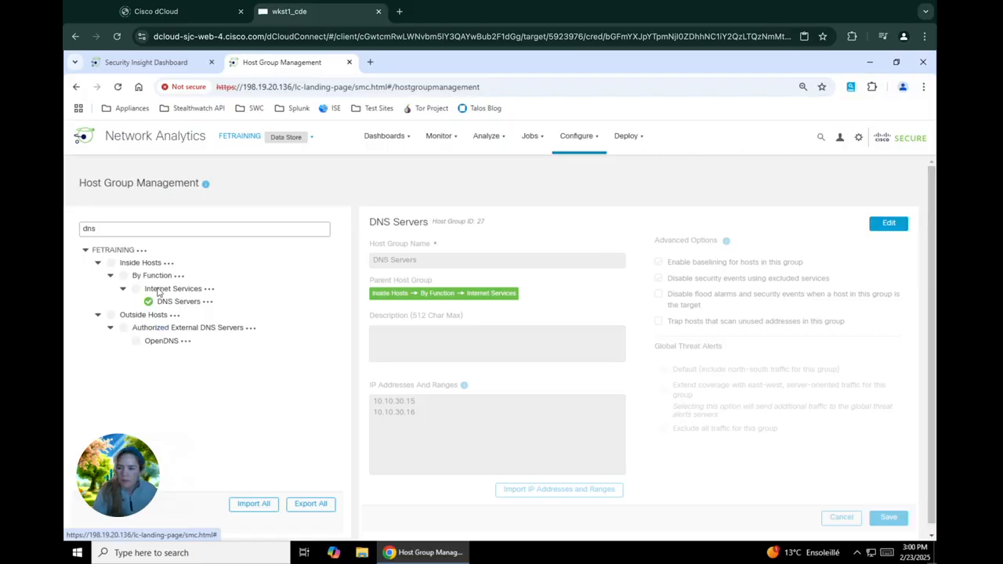
Step: Filter the host groups by "scanner", set the Network Scanners group's IP address to 10.203.0.207, and save the group
{"action": "left_click", "coordinate": [153, 231]}
{"action": "double_click", "coordinate": [153, 231]}
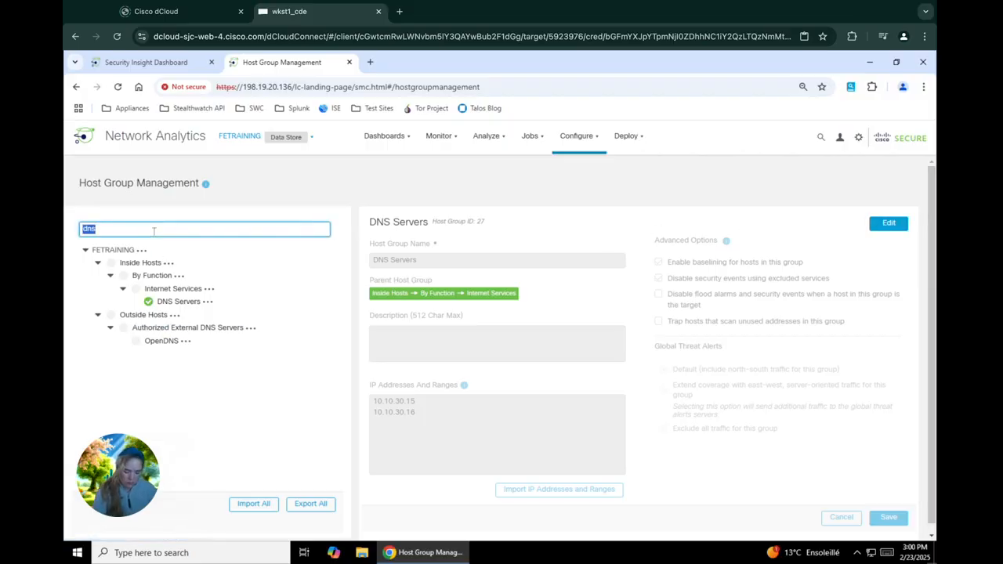
{"action": "type", "text": "scanner"}
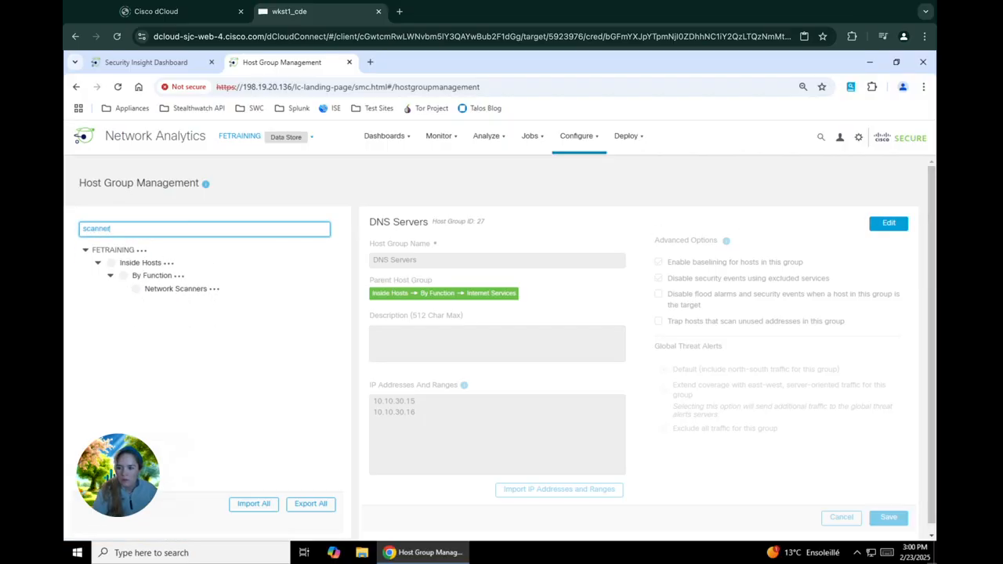
{"action": "left_click", "coordinate": [140, 291]}
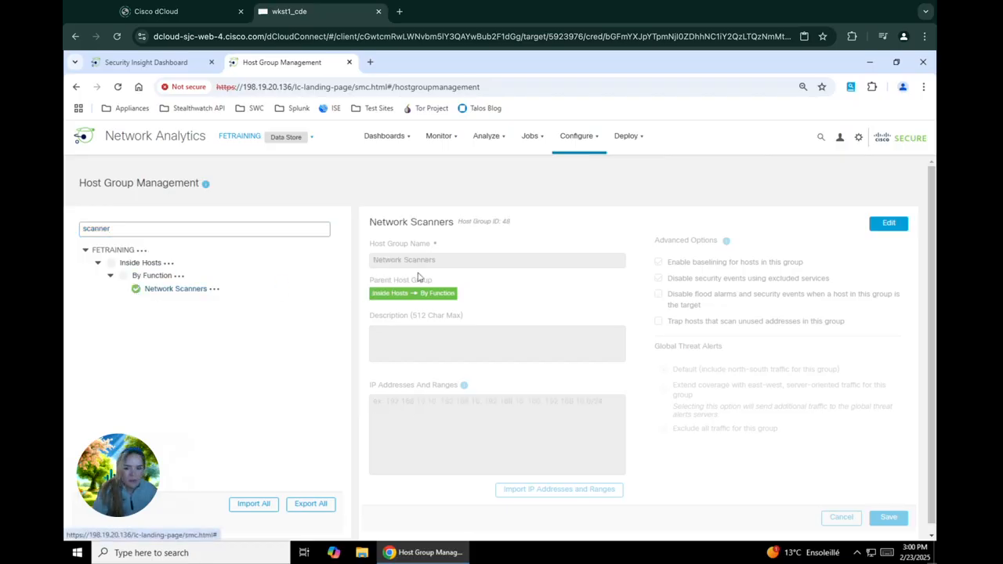
{"action": "left_click", "coordinate": [894, 225]}
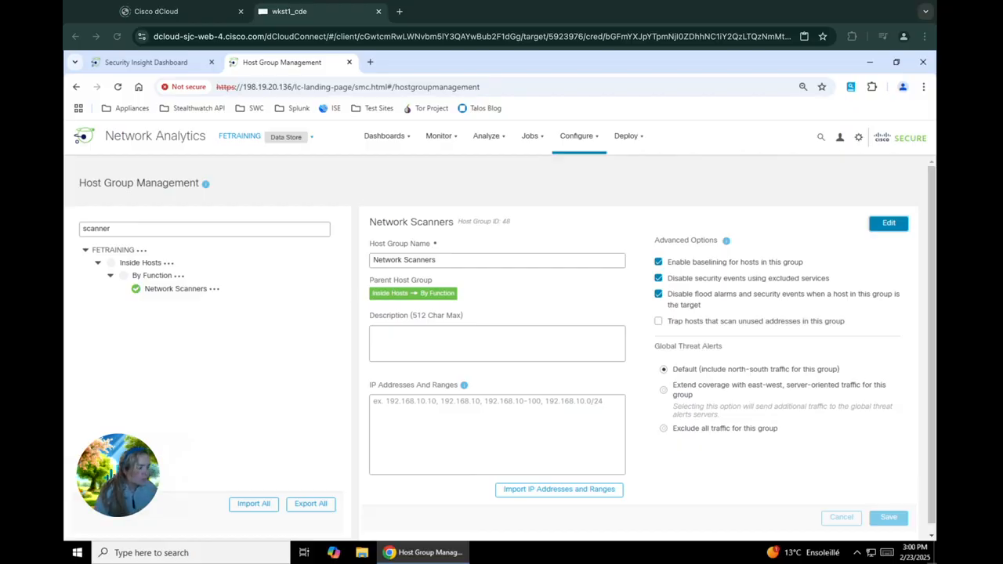
{"action": "left_click", "coordinate": [396, 426]}
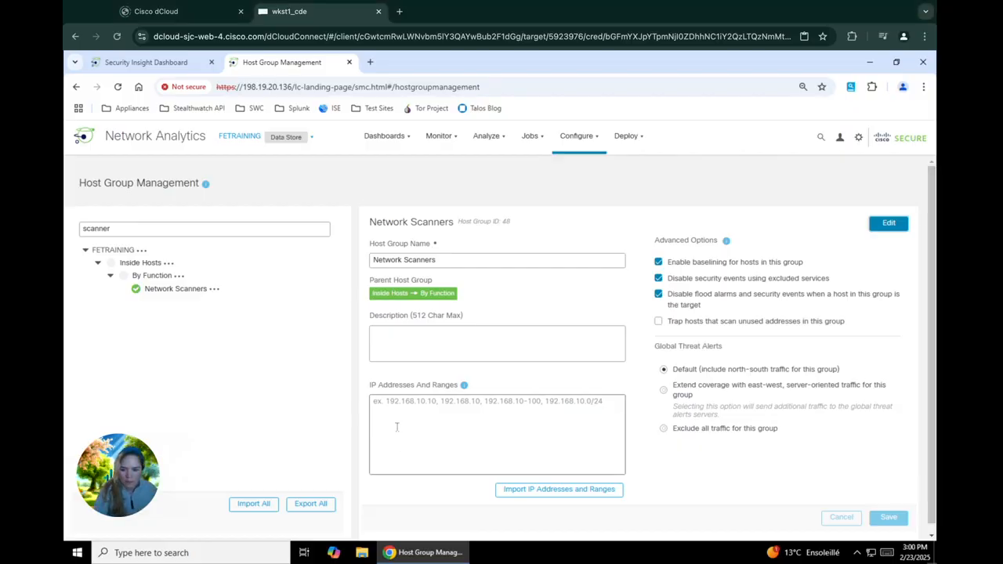
{"action": "right_click", "coordinate": [396, 425]}
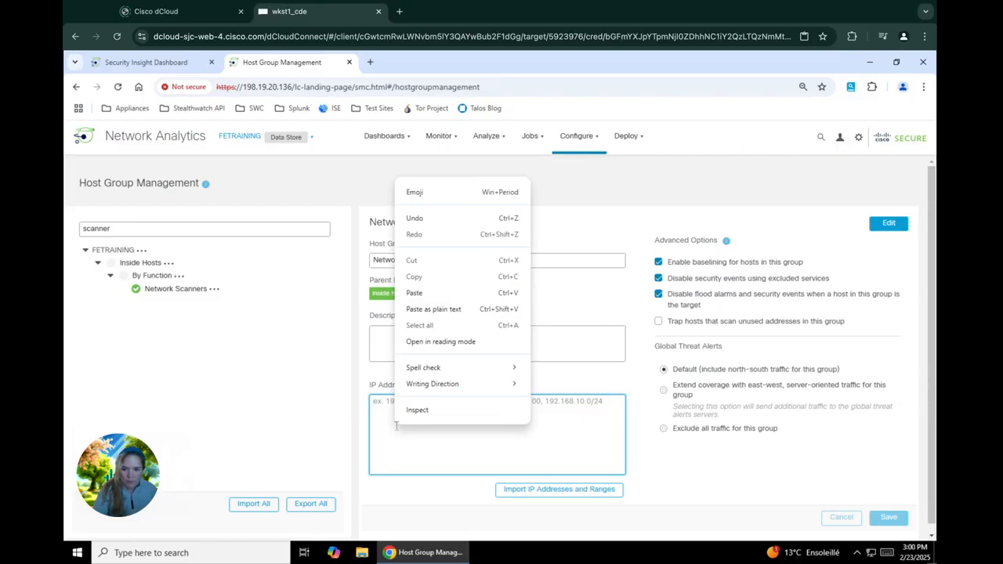
{"action": "left_click", "coordinate": [420, 312]}
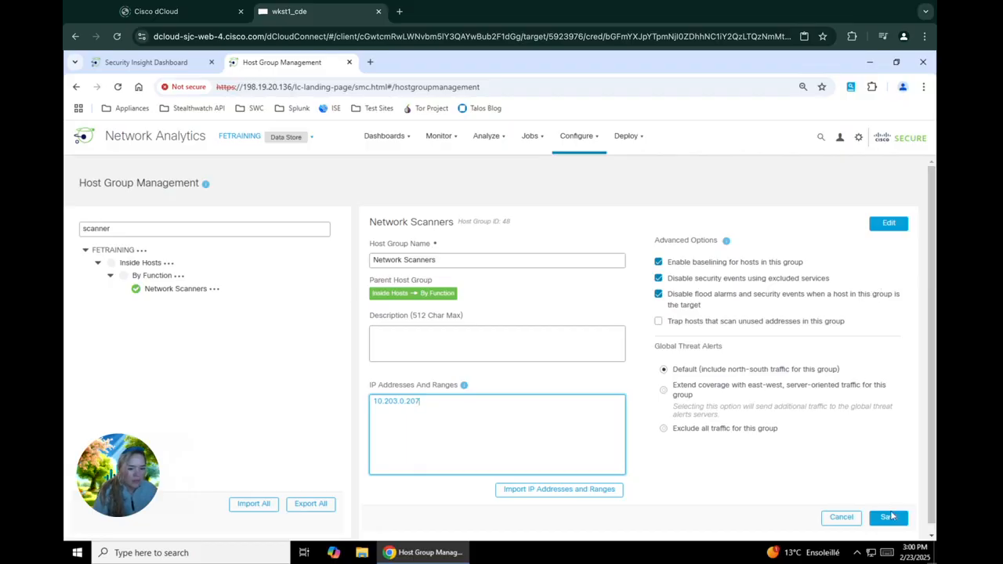
{"action": "left_click", "coordinate": [889, 518]}
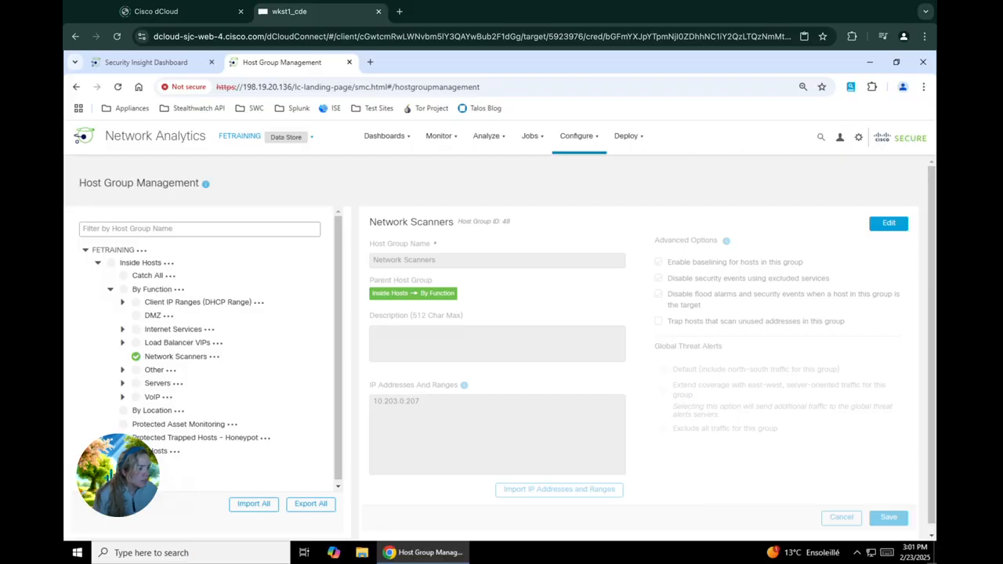
Step: Filter the host groups by "ntp", set the NTP Servers group's IP address to 10.10.30.10, and save the group
{"action": "left_click", "coordinate": [239, 225]}
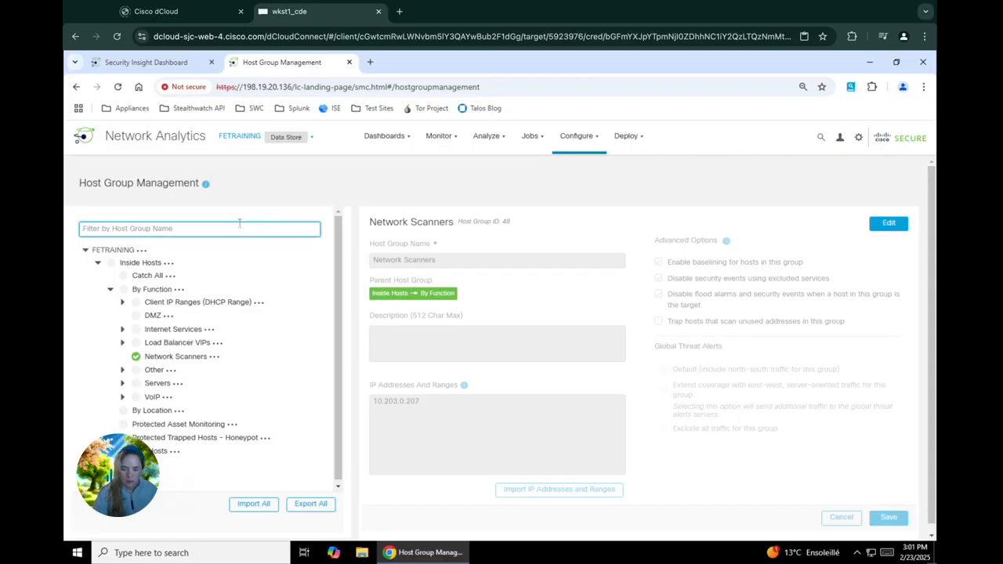
{"action": "type", "text": "ntp"}
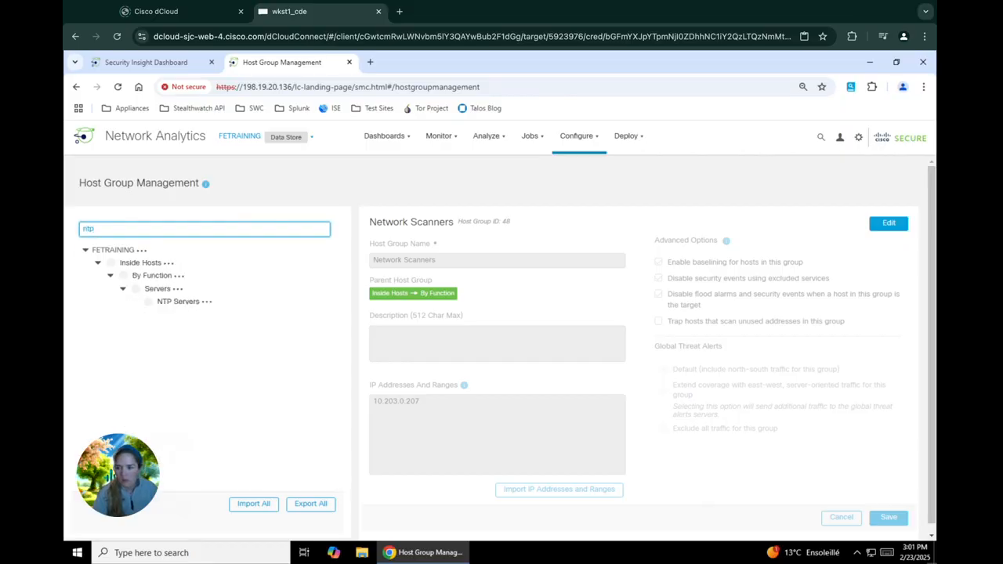
{"action": "left_click", "coordinate": [159, 305]}
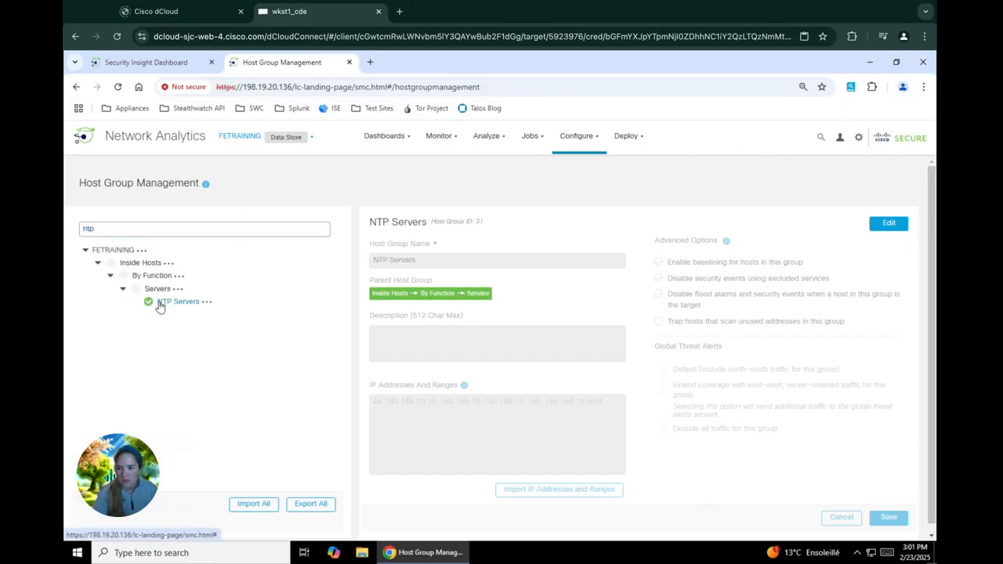
{"action": "left_click", "coordinate": [889, 225]}
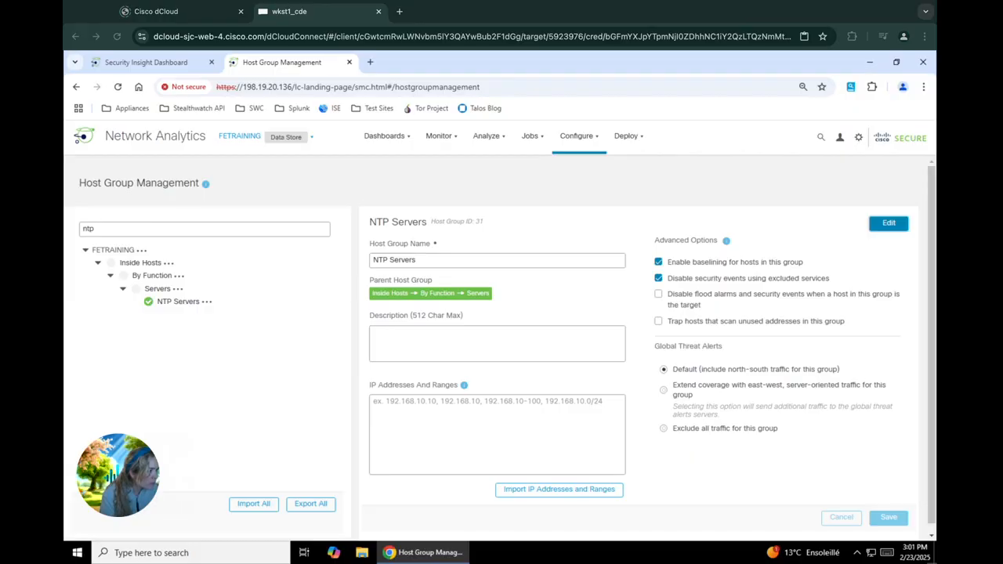
{"action": "left_click", "coordinate": [422, 418]}
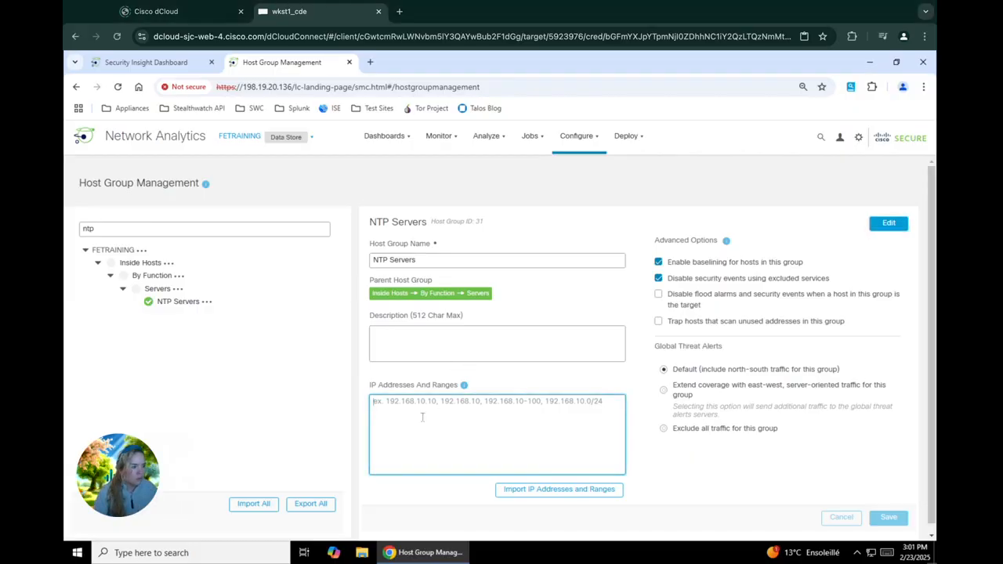
{"action": "right_click", "coordinate": [421, 418]}
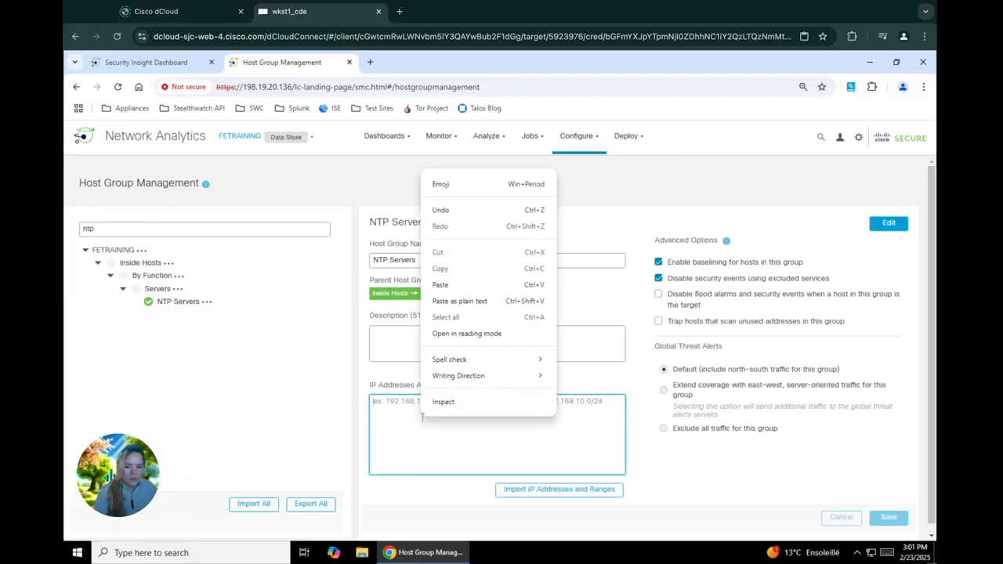
{"action": "left_click", "coordinate": [464, 302]}
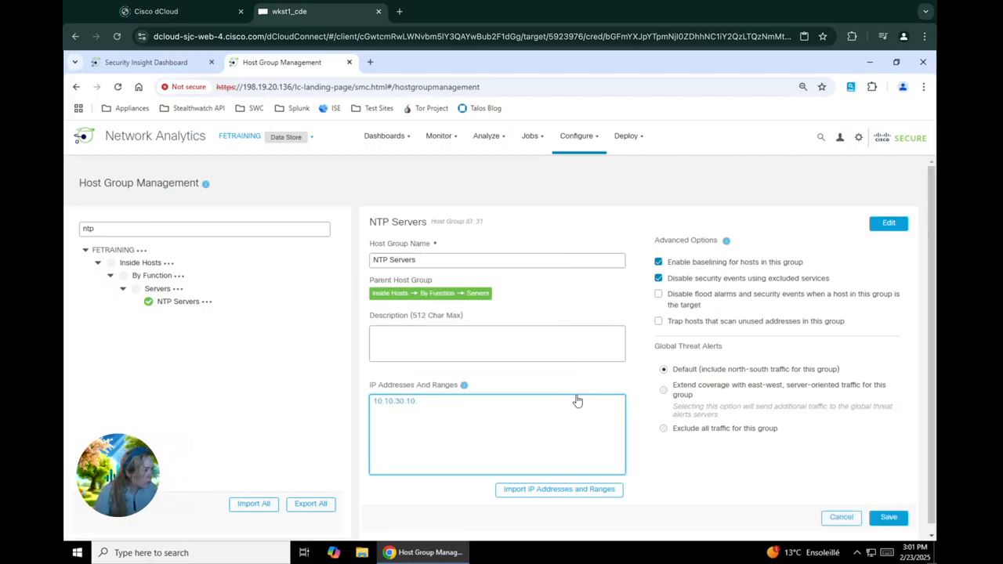
{"action": "key", "text": "BackSpace"}
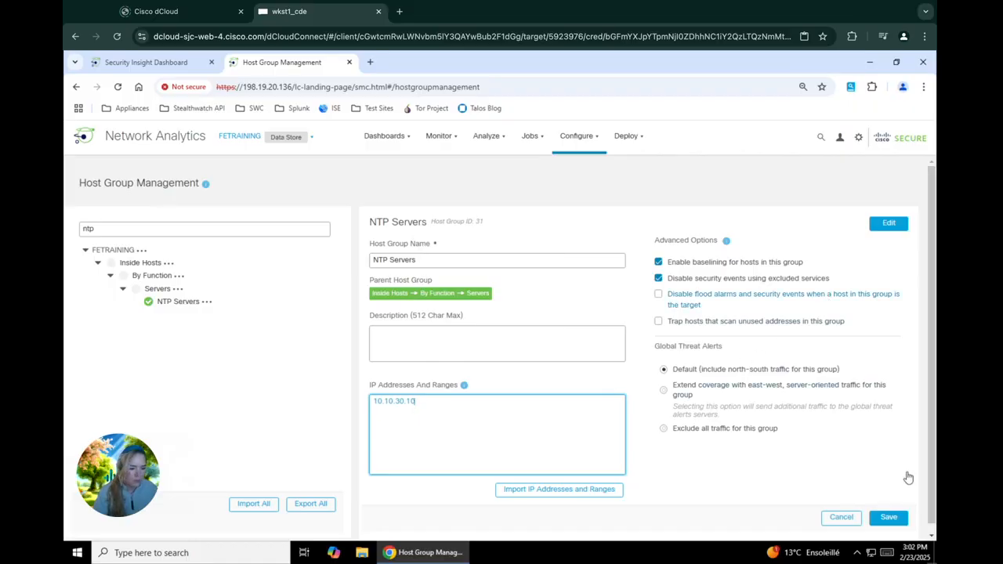
{"action": "left_click", "coordinate": [890, 518]}
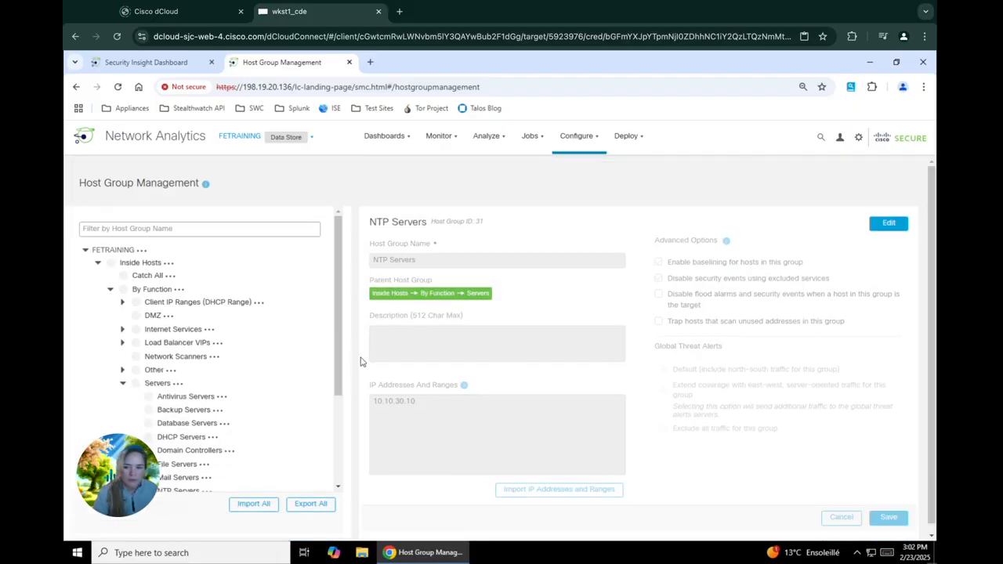
Step: Filter the host groups by "mail", set the Mail Servers group's IP address to 10.10.30.23, and save the group
{"action": "left_click", "coordinate": [184, 229]}
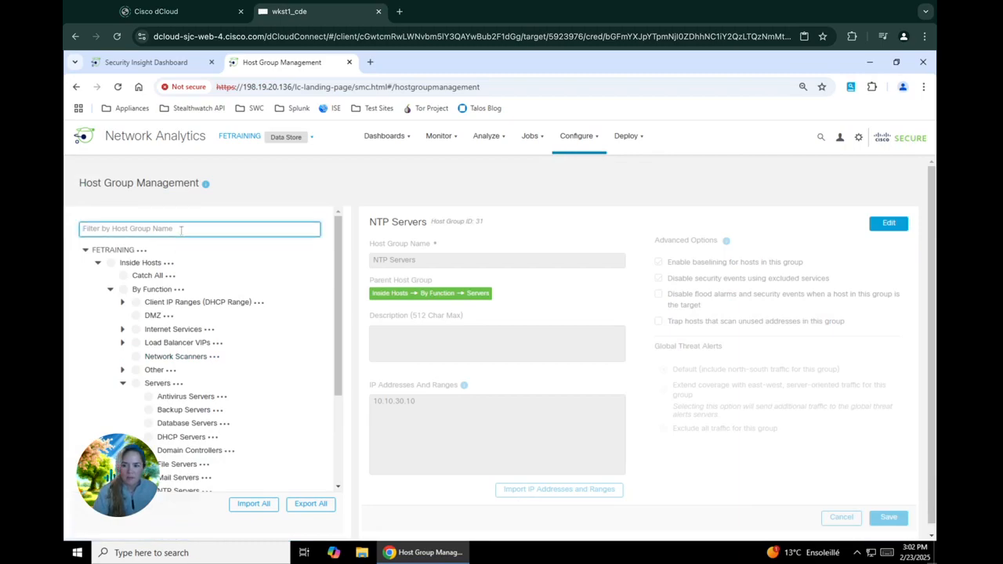
{"action": "type", "text": "mail"}
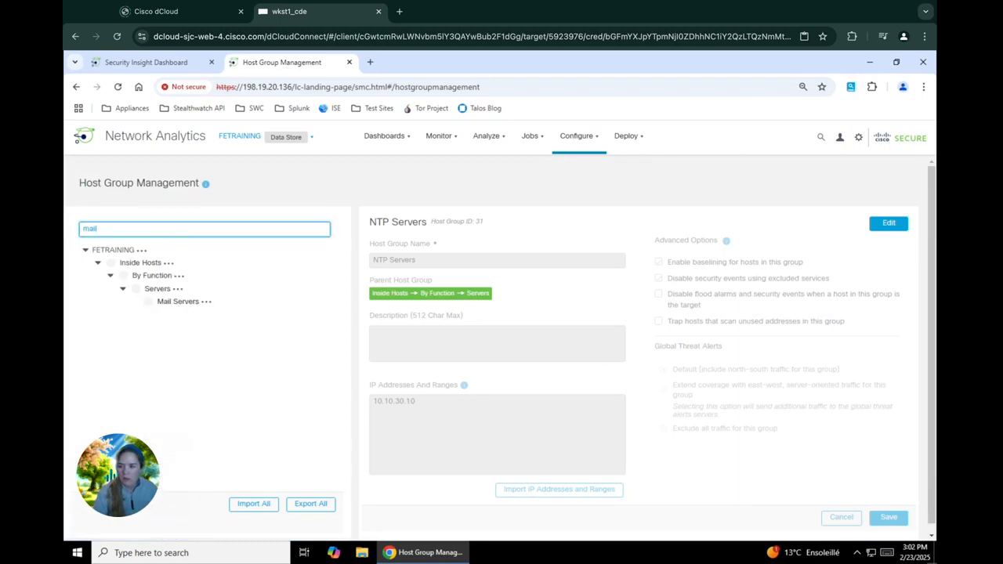
{"action": "left_click", "coordinate": [149, 304]}
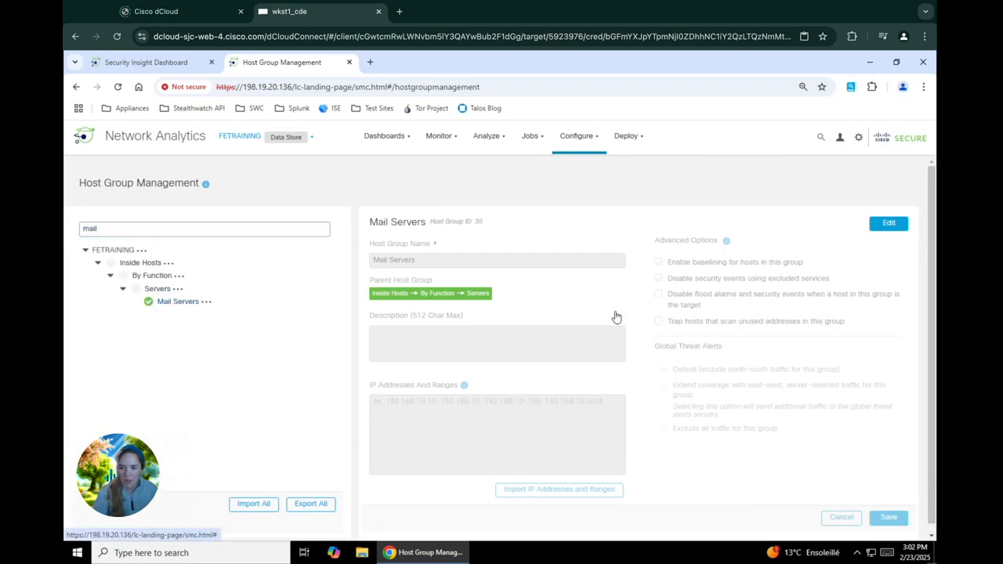
{"action": "left_click", "coordinate": [888, 227]}
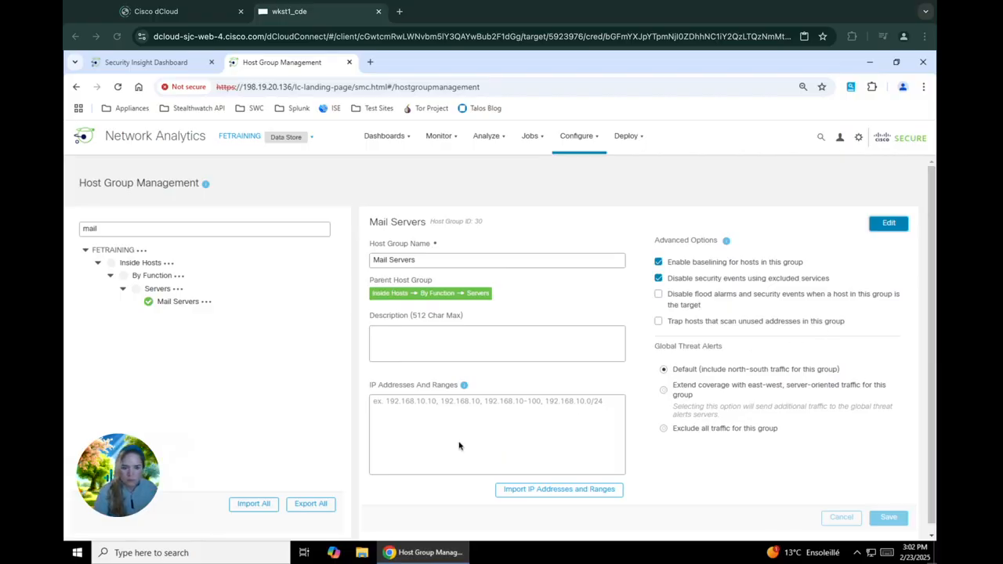
{"action": "left_click", "coordinate": [407, 425]}
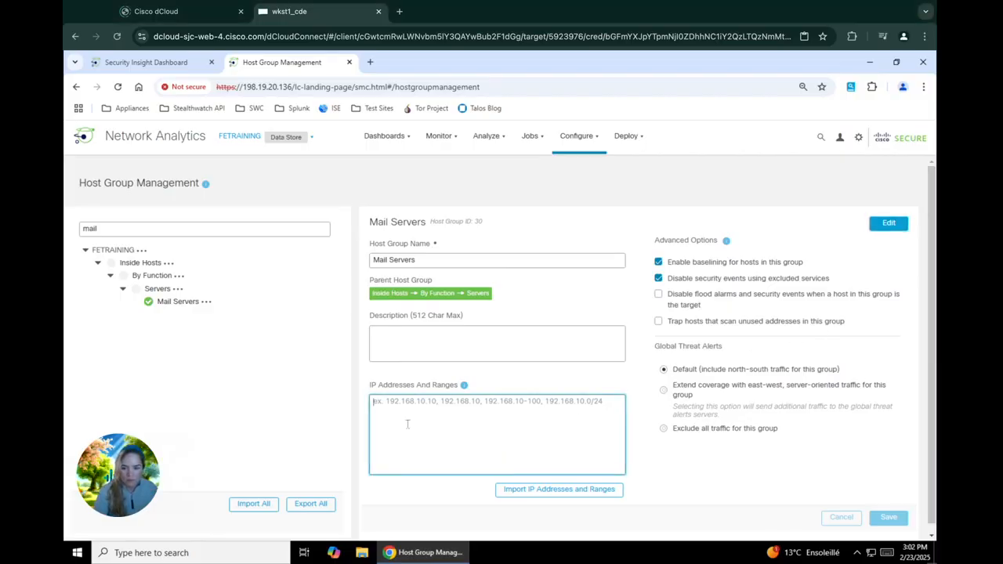
{"action": "right_click", "coordinate": [408, 424]}
{"action": "left_click", "coordinate": [480, 306]}
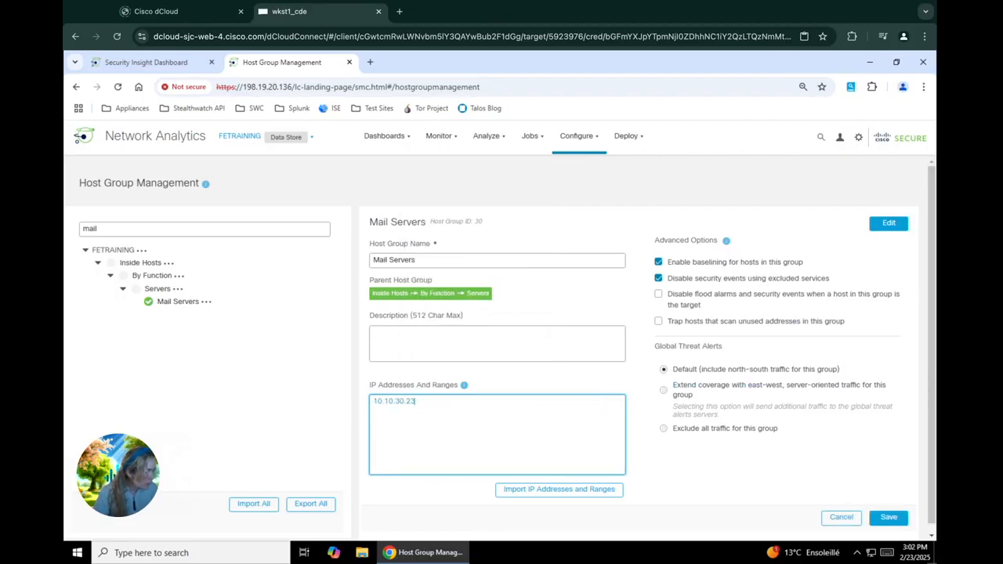
{"action": "left_click", "coordinate": [889, 518]}
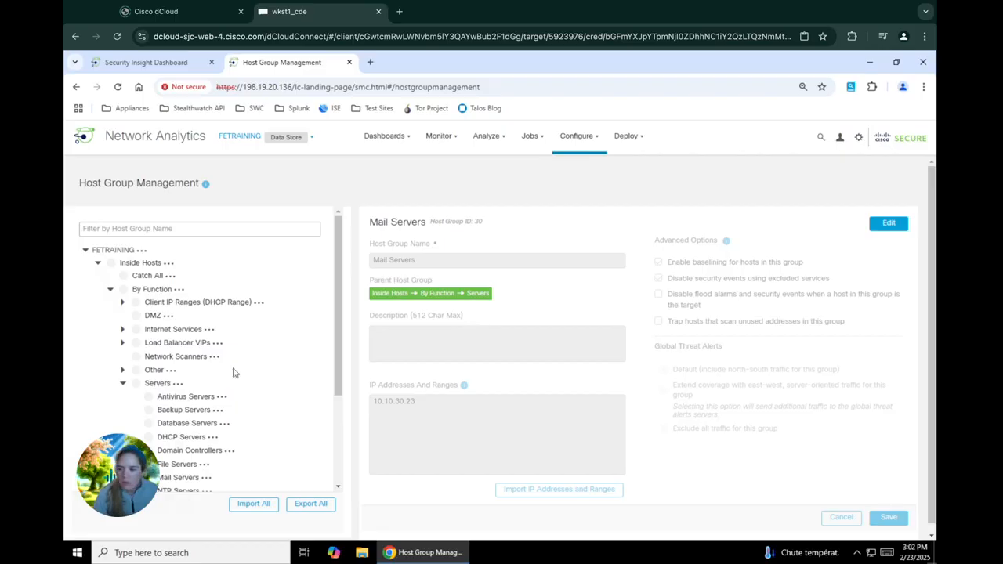
Step: Add a new host group named Atlanta under the By Location group of Inside Hosts
{"action": "left_click", "coordinate": [123, 383]}
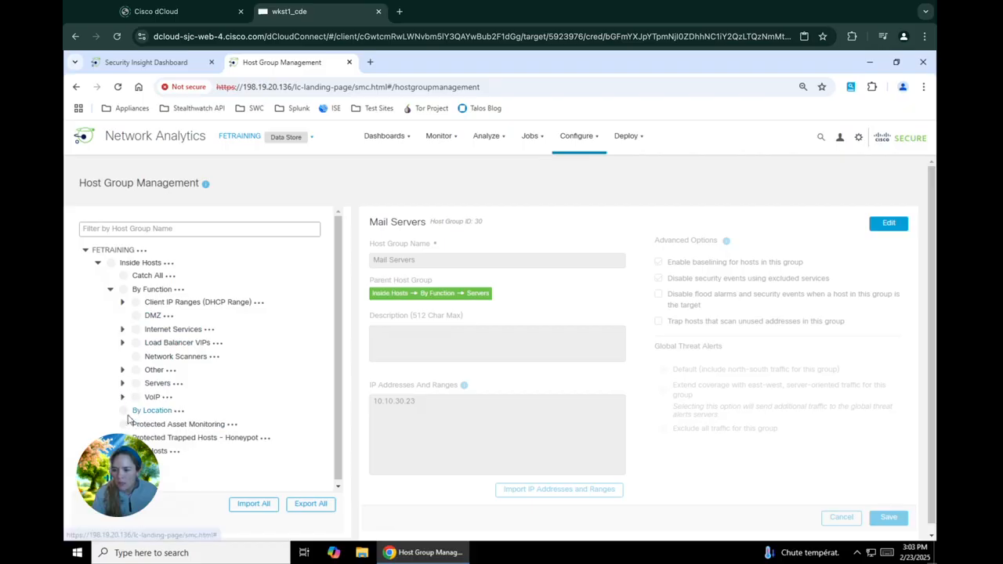
{"action": "left_click", "coordinate": [126, 412]}
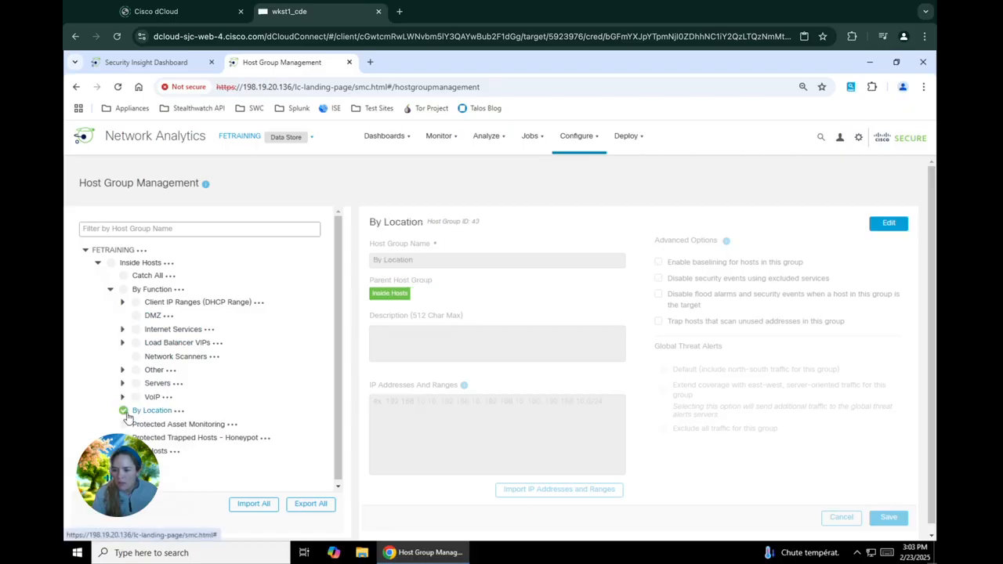
{"action": "left_click", "coordinate": [177, 413]}
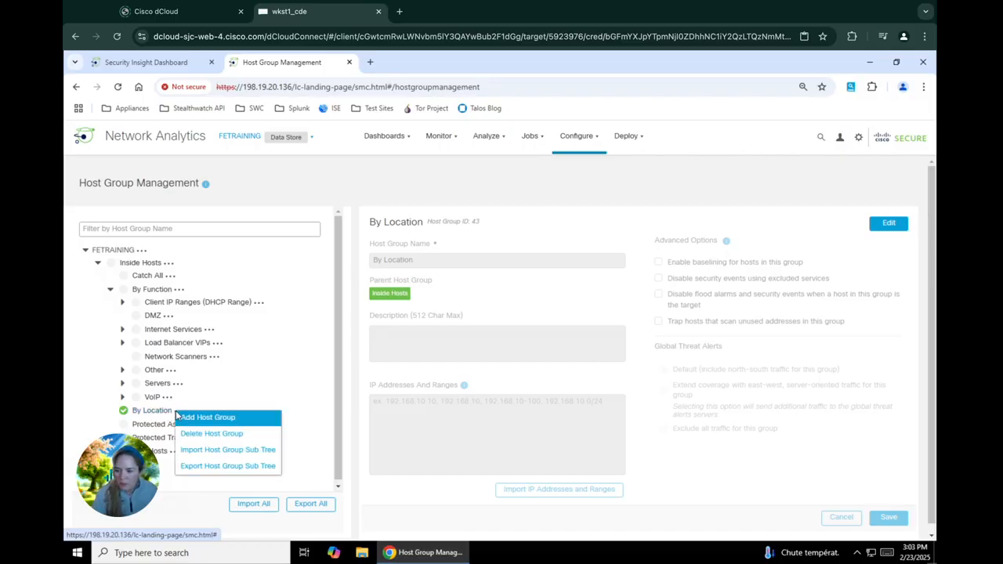
{"action": "left_click", "coordinate": [218, 422]}
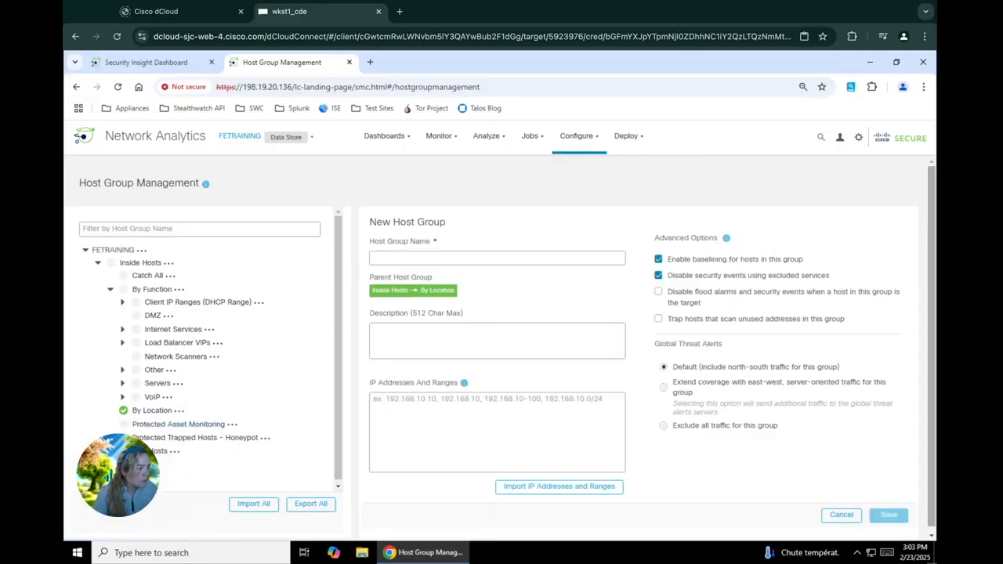
{"action": "left_click", "coordinate": [428, 256]}
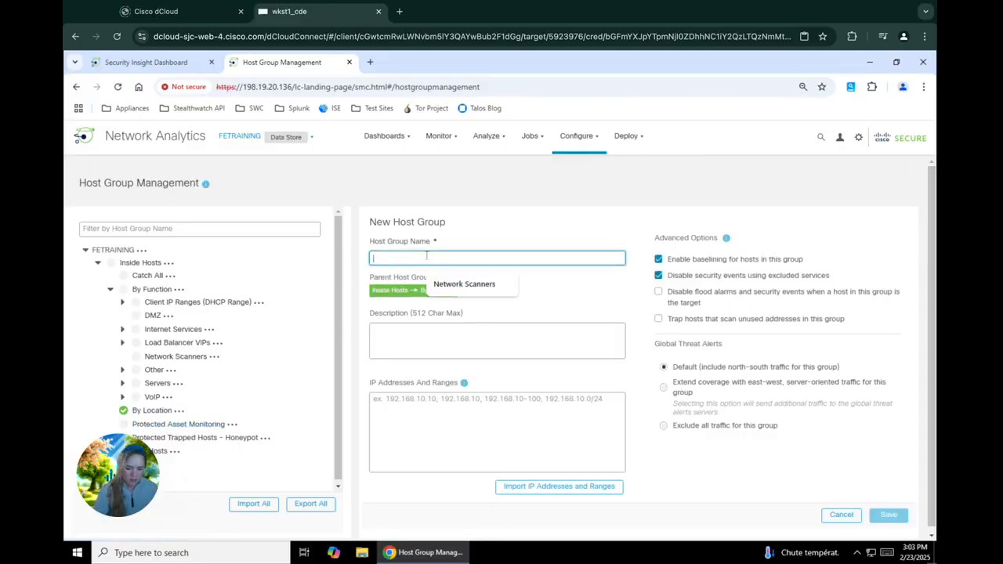
{"action": "type", "text": "Atlanta"}
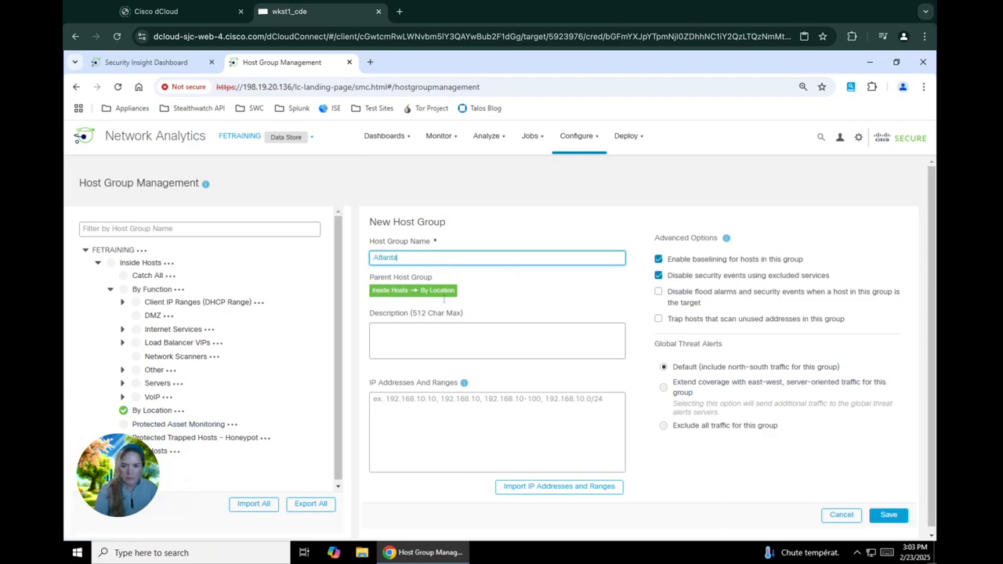
Step: Set the new Atlanta group's IP range to 10.201.0.0/16 and save the group
{"action": "left_click", "coordinate": [407, 346]}
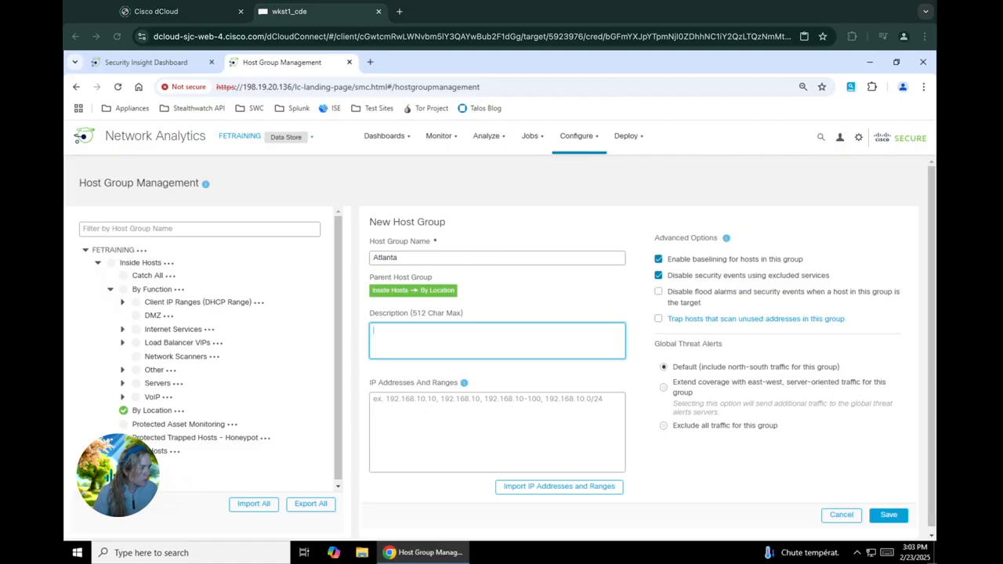
{"action": "left_click", "coordinate": [410, 411]}
{"action": "right_click", "coordinate": [413, 408]}
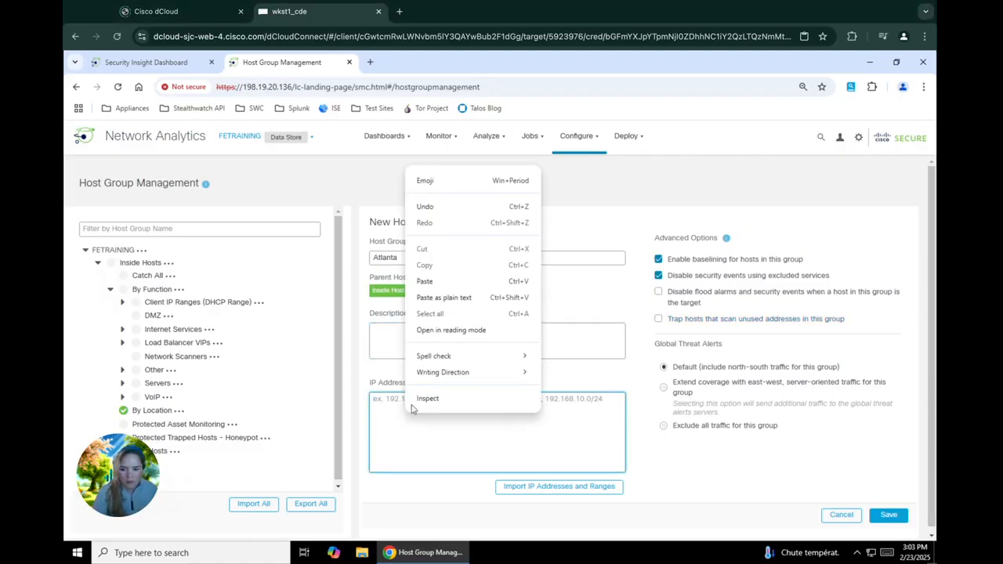
{"action": "left_click", "coordinate": [444, 298]}
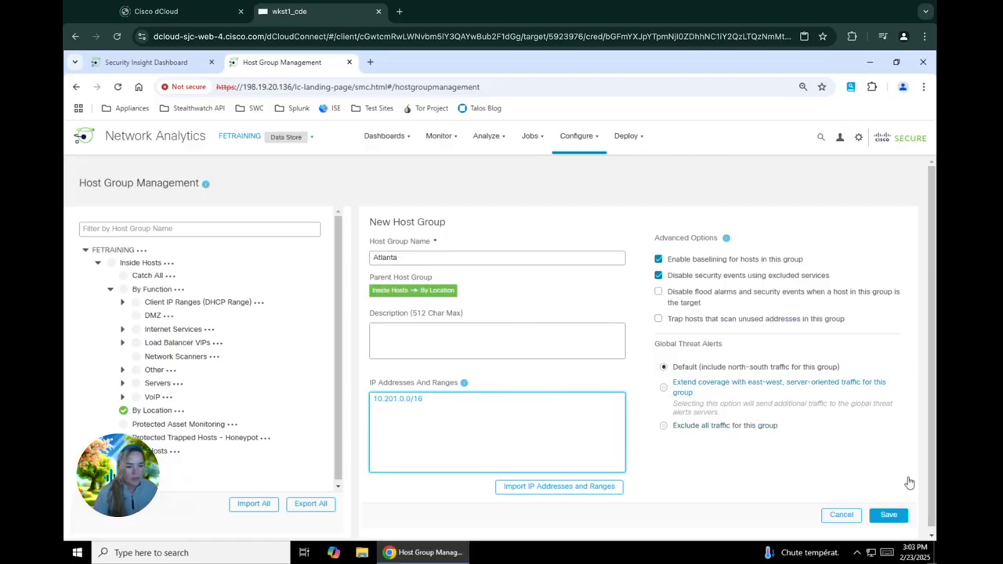
{"action": "left_click", "coordinate": [895, 516]}
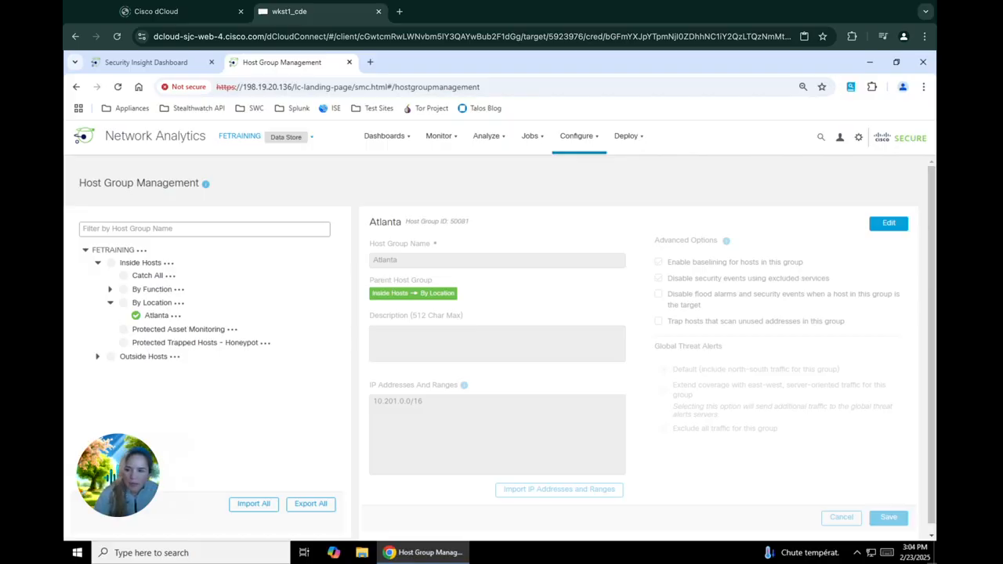
Step: Create a host group named IT under By Function with the IP range 198.19.30.0/24, and save it
{"action": "left_click", "coordinate": [179, 290]}
{"action": "left_click", "coordinate": [211, 298]}
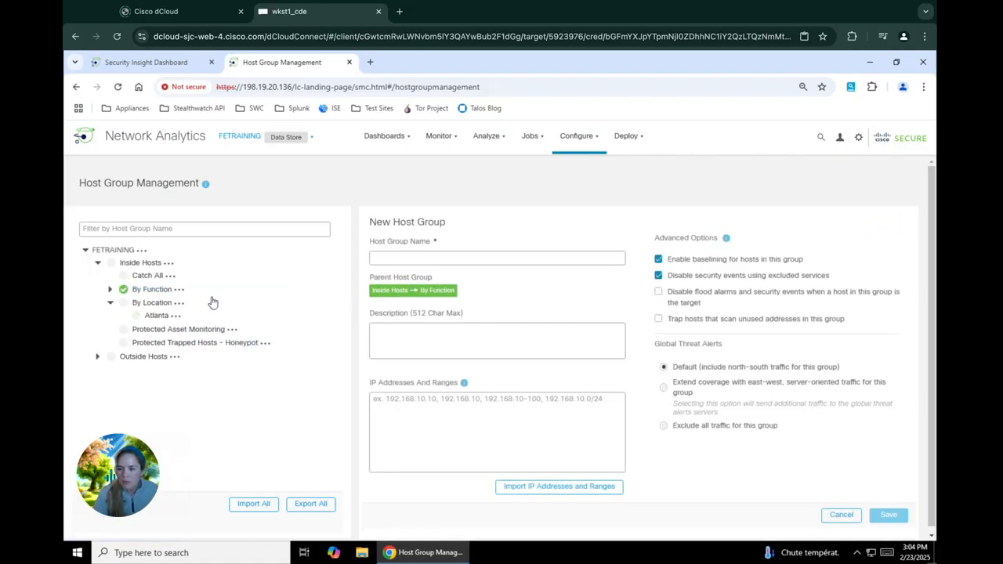
{"action": "left_click", "coordinate": [463, 261]}
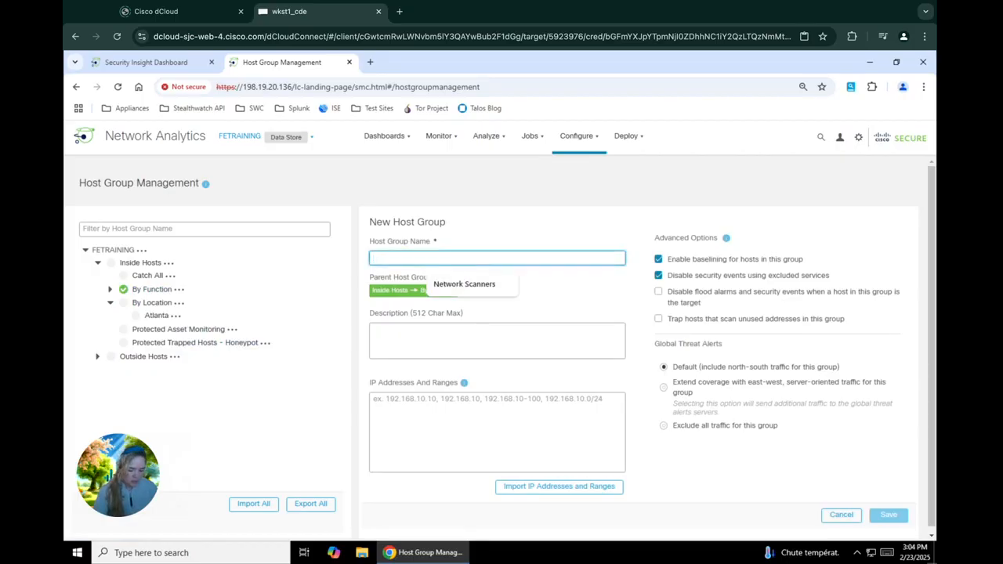
{"action": "type", "text": "IT"}
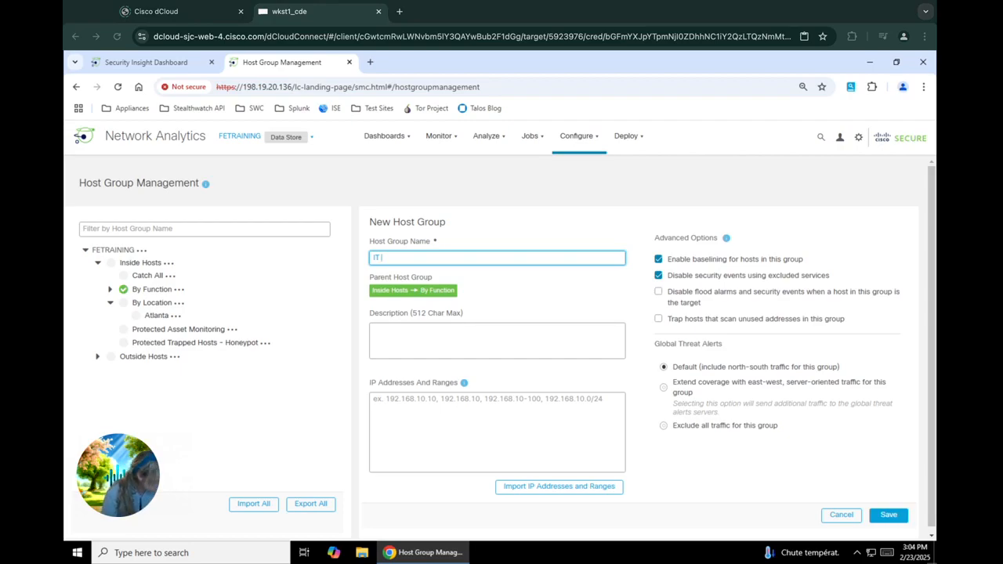
{"action": "right_click", "coordinate": [513, 449]}
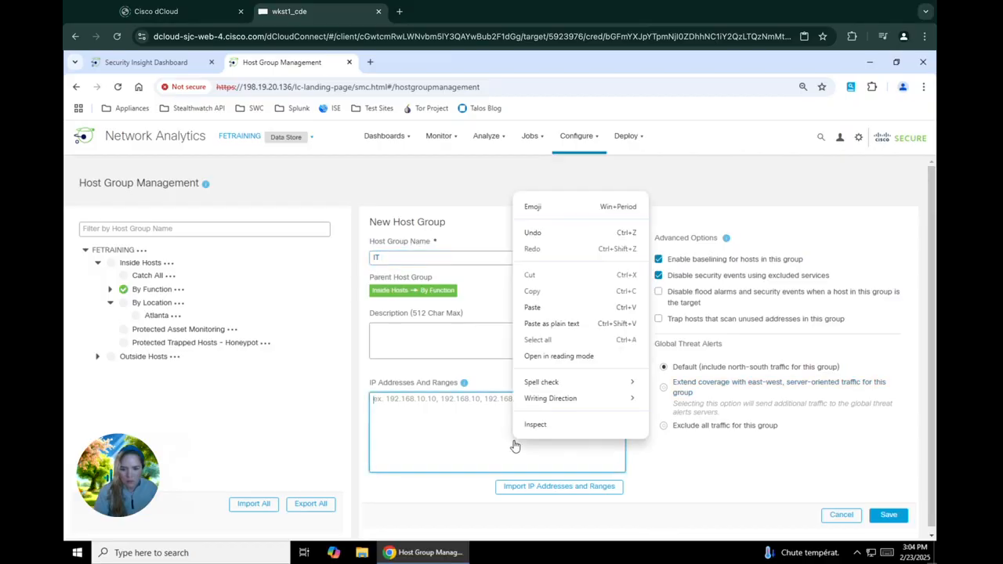
{"action": "left_click", "coordinate": [566, 324]}
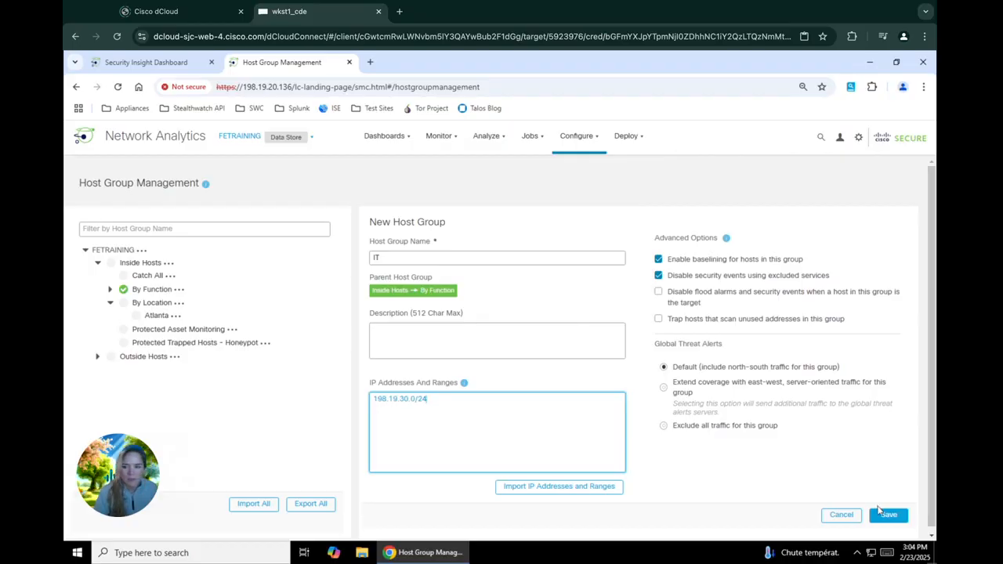
{"action": "left_click", "coordinate": [890, 520]}
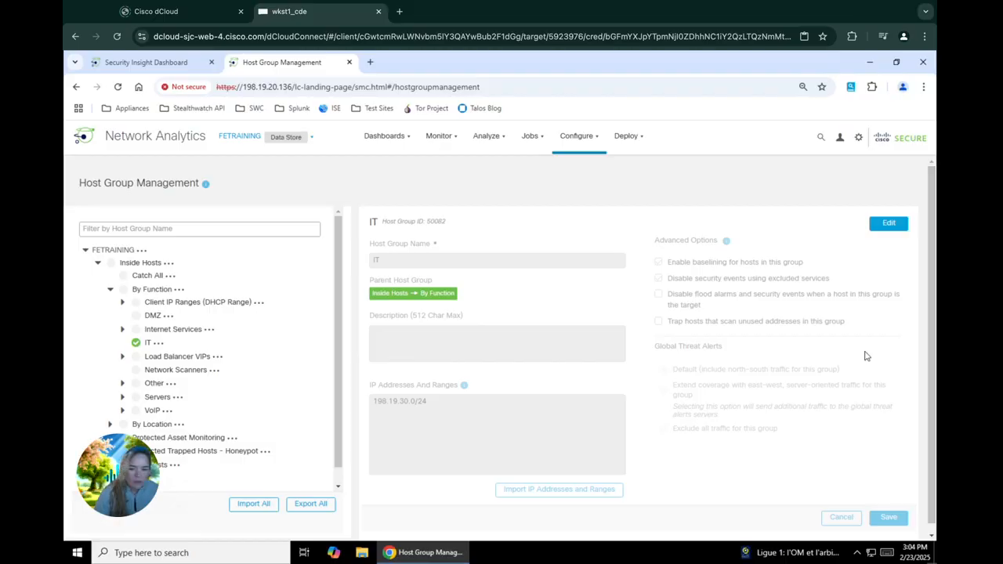
Step: Add a new host group named IT Servers under the Servers group of By Function
{"action": "left_click", "coordinate": [178, 398]}
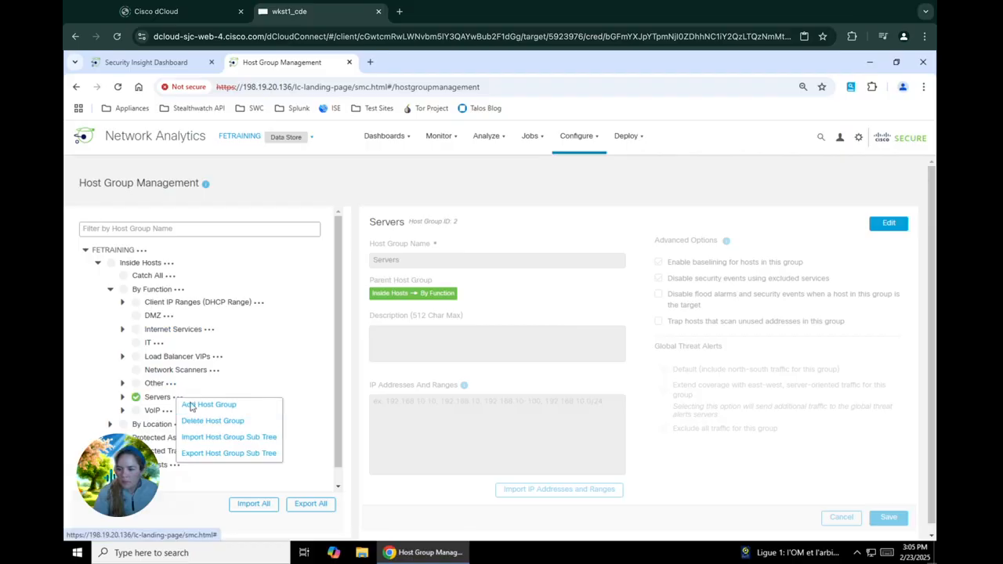
{"action": "left_click", "coordinate": [193, 407]}
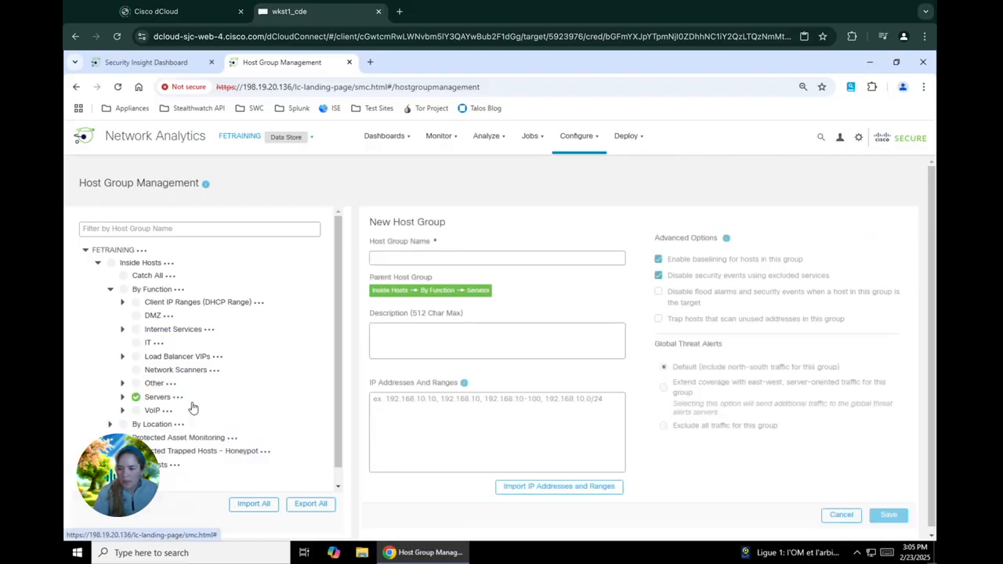
{"action": "left_click", "coordinate": [576, 259]}
{"action": "type", "text": "IT Se"}
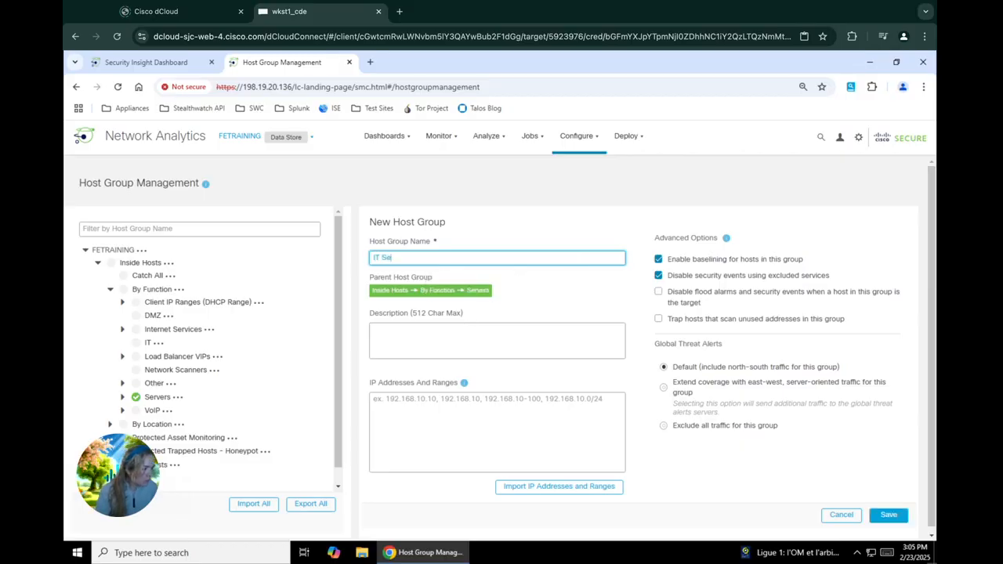
{"action": "type", "text": "rvers"}
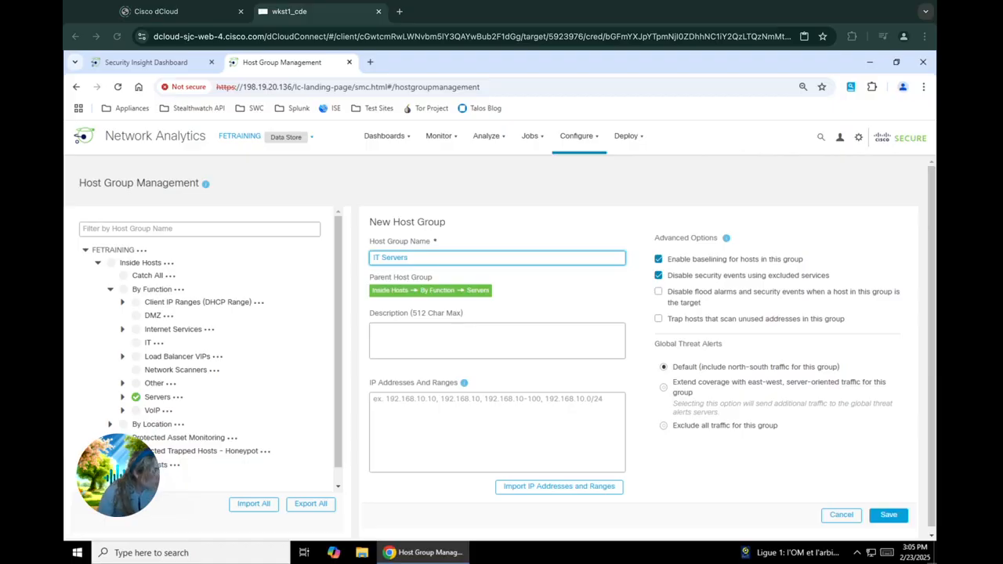
Step: Set the new IT Servers group's IP range to 198.19.20.0/24 and save the group
{"action": "left_click", "coordinate": [457, 423]}
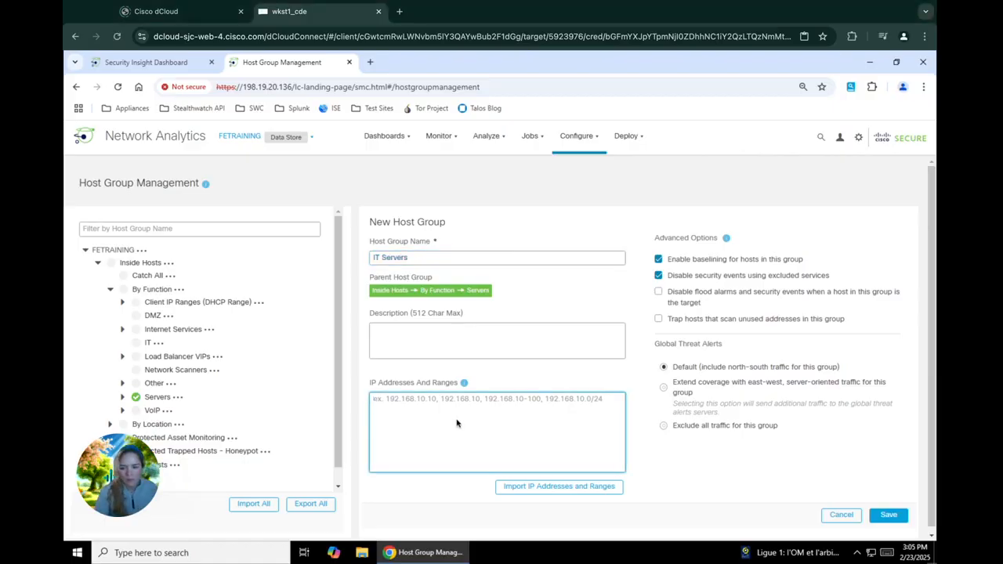
{"action": "right_click", "coordinate": [457, 423]}
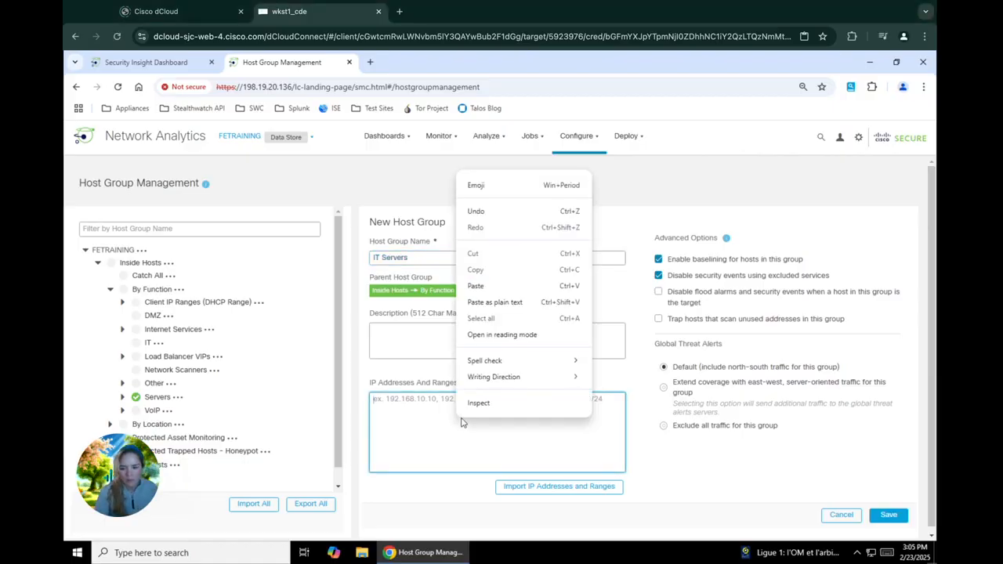
{"action": "left_click", "coordinate": [491, 302]}
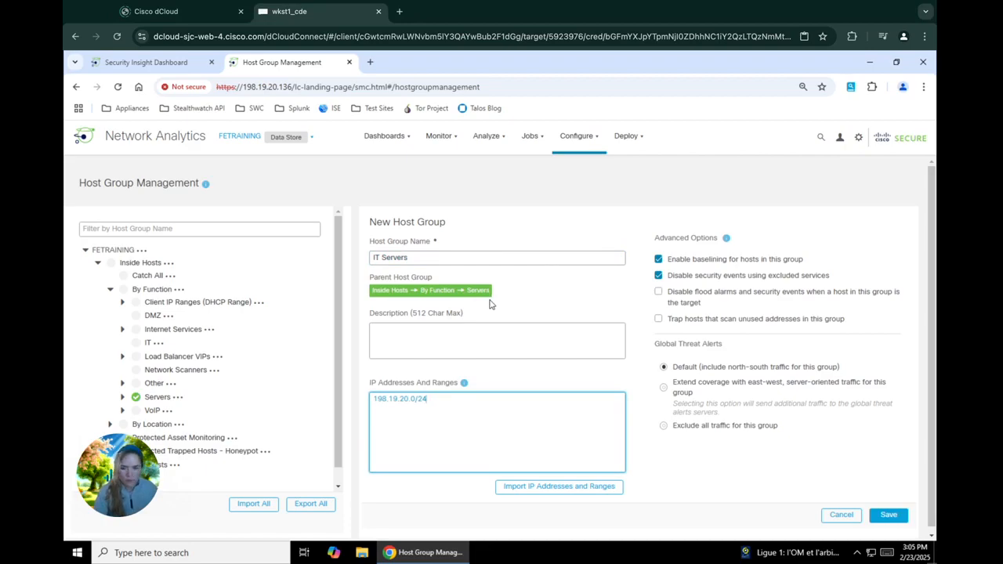
{"action": "left_click", "coordinate": [900, 520]}
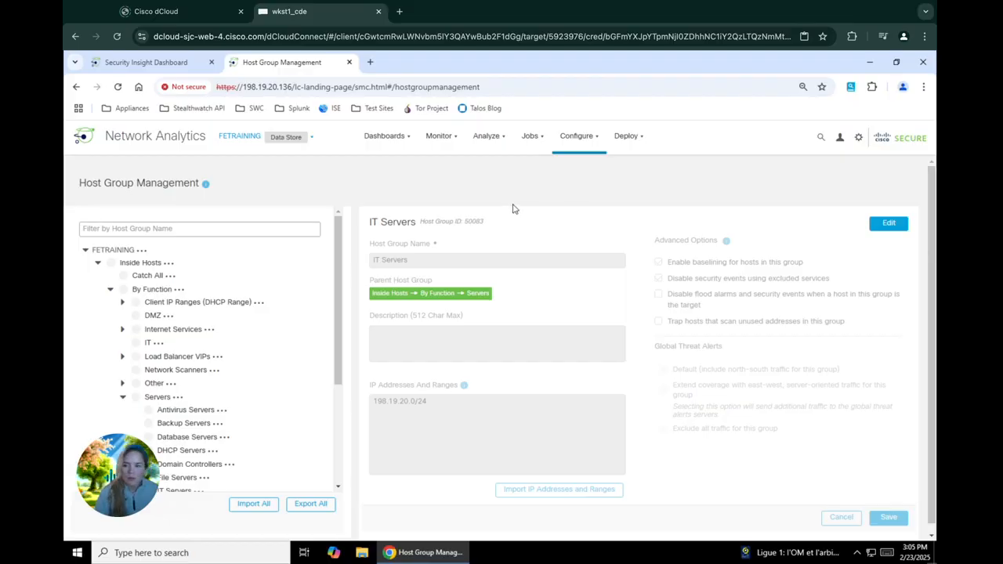
Step: Filter the host groups by "vpn" and select the Employee VPN group under Trusted Users
{"action": "left_click", "coordinate": [250, 233]}
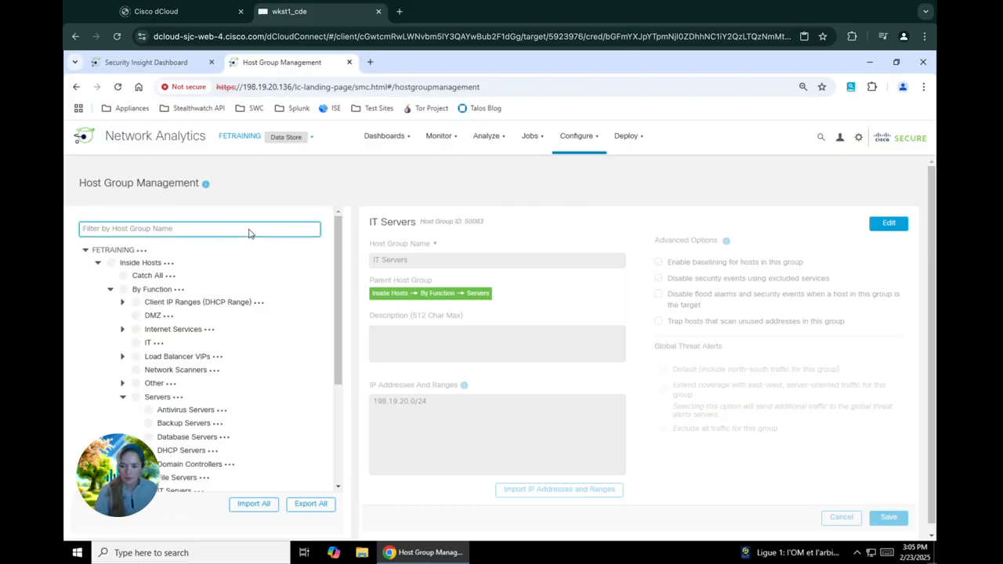
{"action": "type", "text": "vpn"}
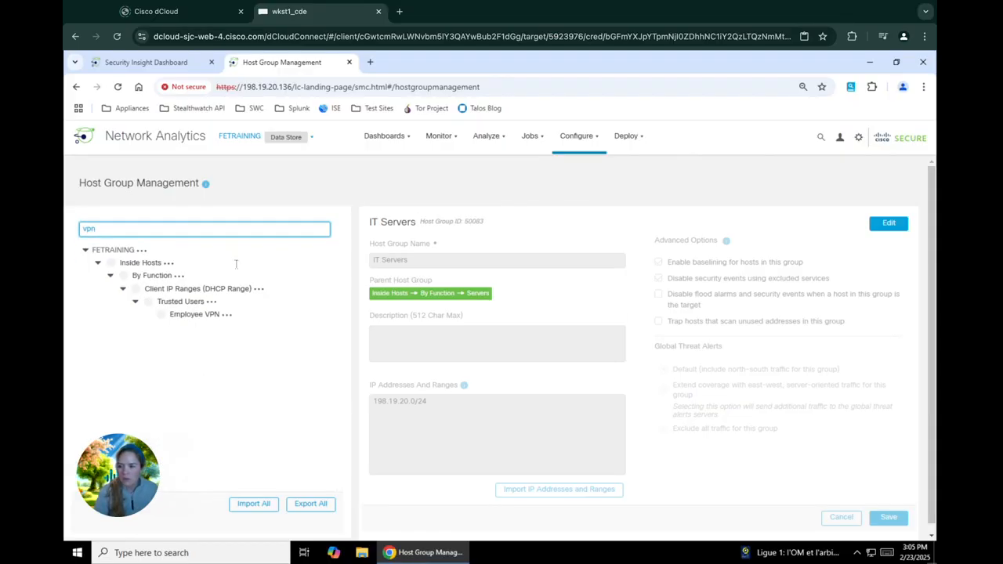
{"action": "left_click", "coordinate": [164, 317]}
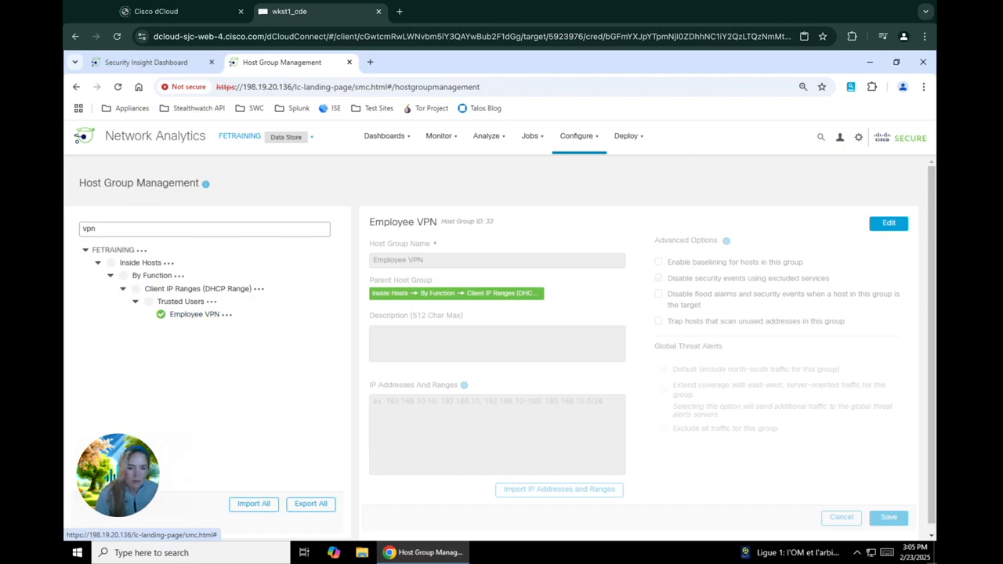
Step: Edit the Employee VPN group to include the IP ranges 198.19.10.100-103 and 198.19.10.200-203, and save it
{"action": "left_click", "coordinate": [879, 228]}
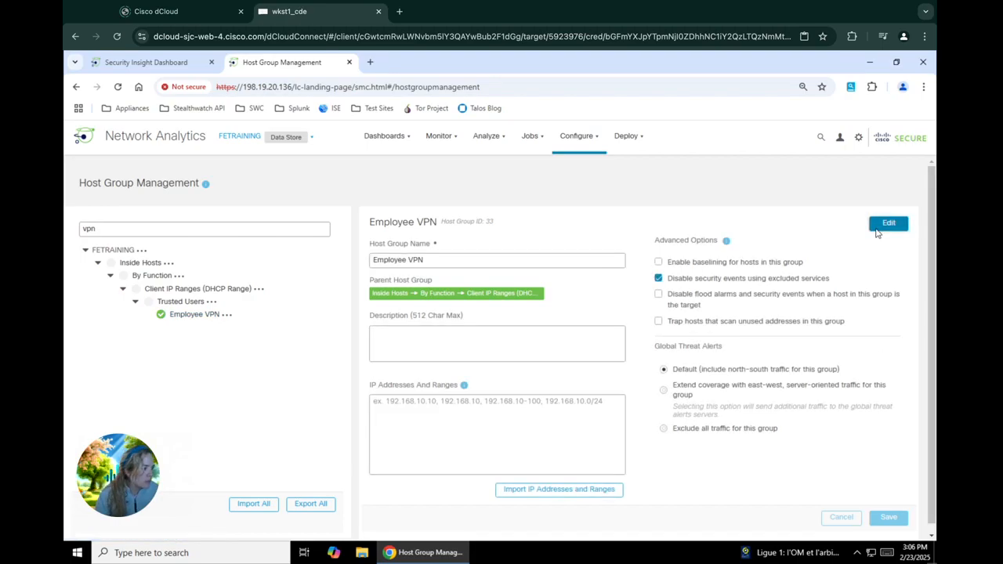
{"action": "left_click", "coordinate": [388, 405]}
{"action": "right_click", "coordinate": [388, 404]}
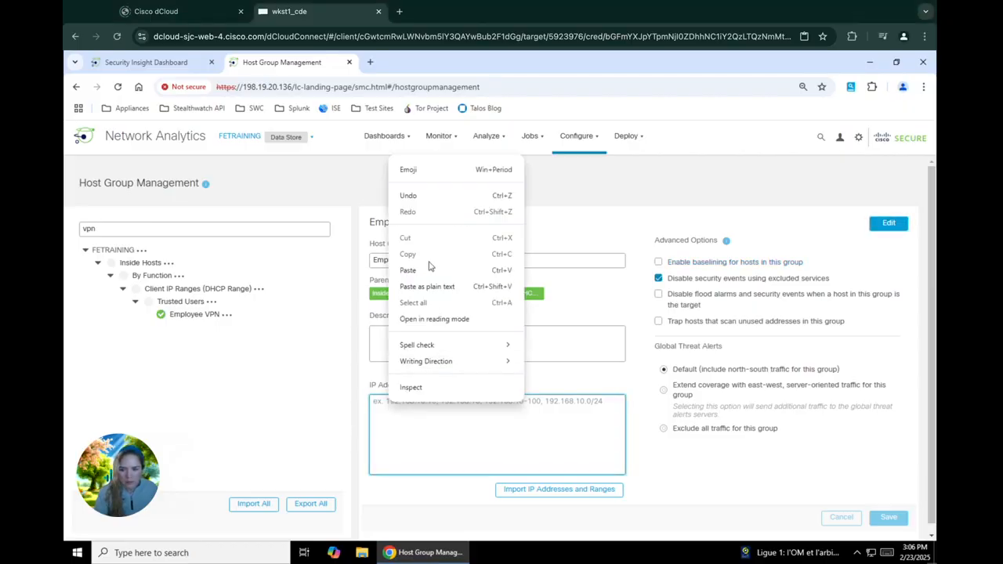
{"action": "left_click", "coordinate": [435, 286]}
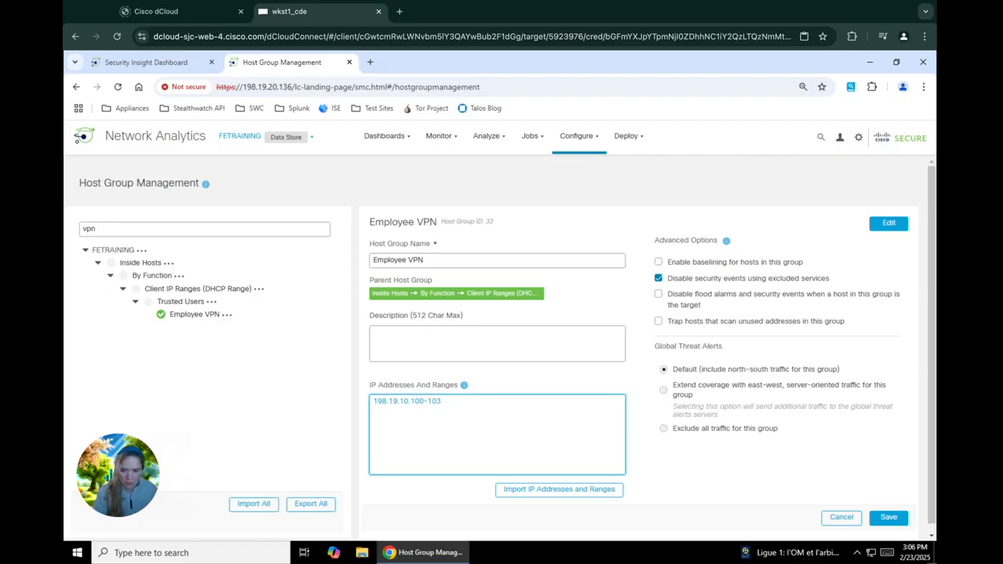
{"action": "right_click", "coordinate": [430, 414]}
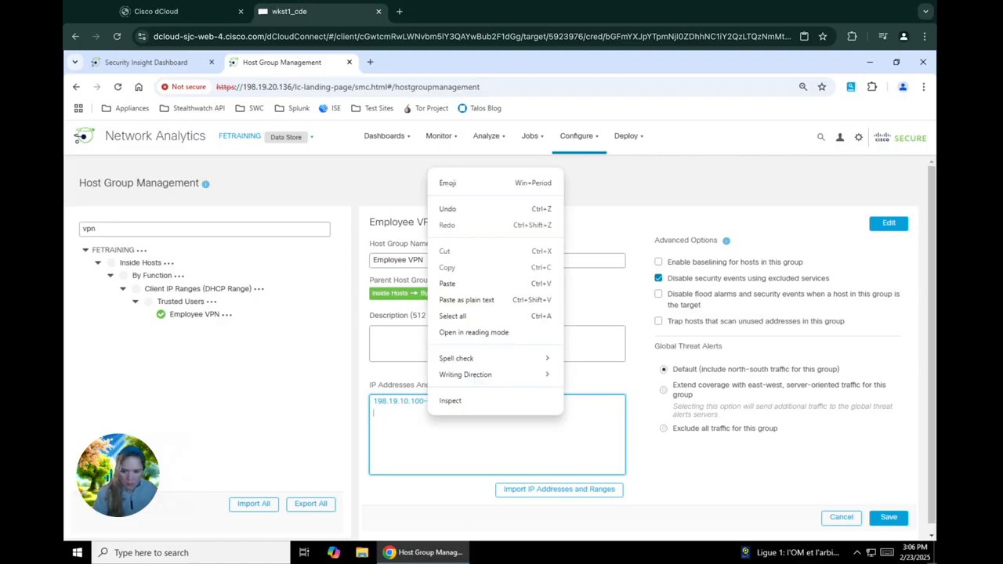
{"action": "left_click", "coordinate": [457, 300]}
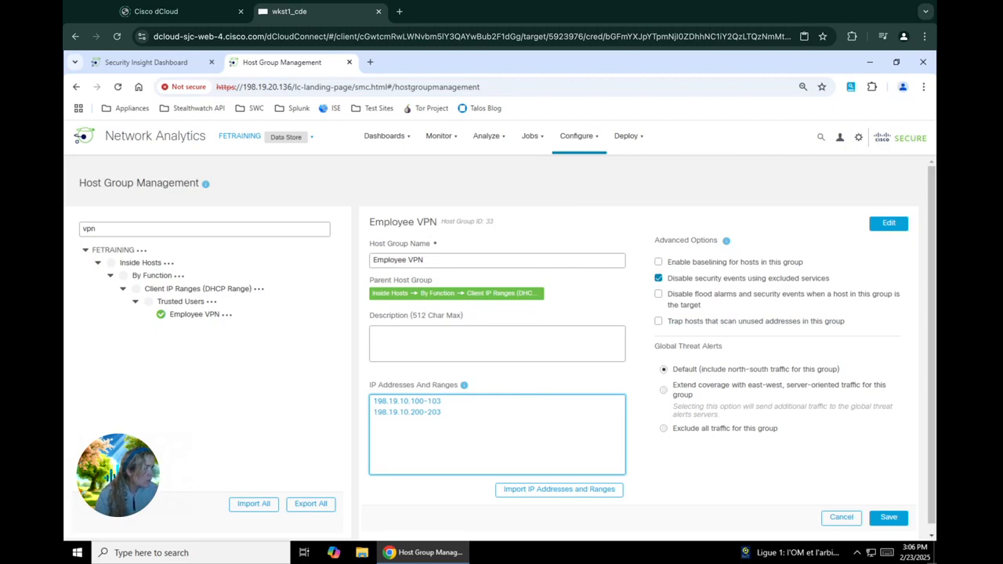
{"action": "left_click", "coordinate": [891, 524]}
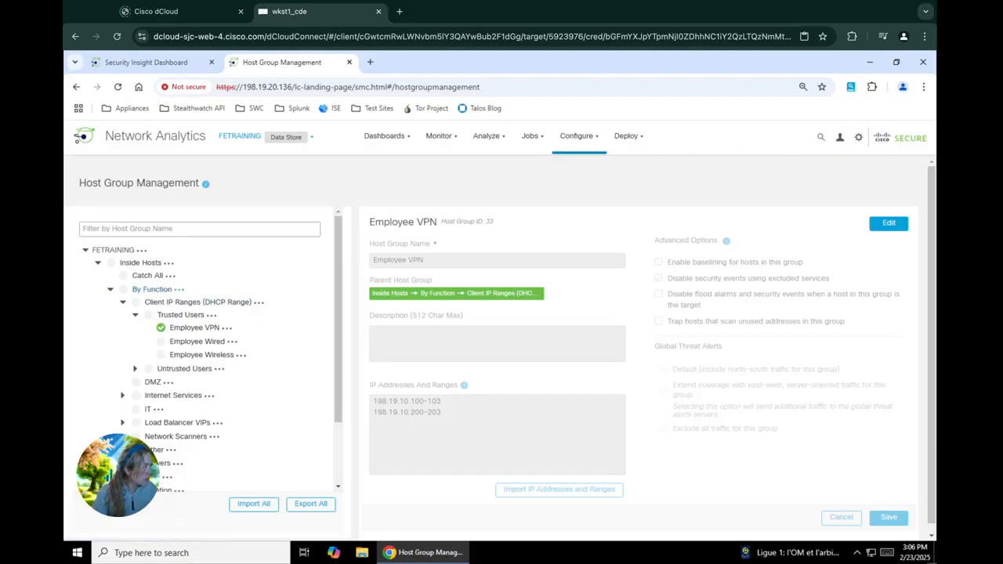
Step: Add a new host group named PCI Devices under By Function
{"action": "left_click", "coordinate": [162, 289]}
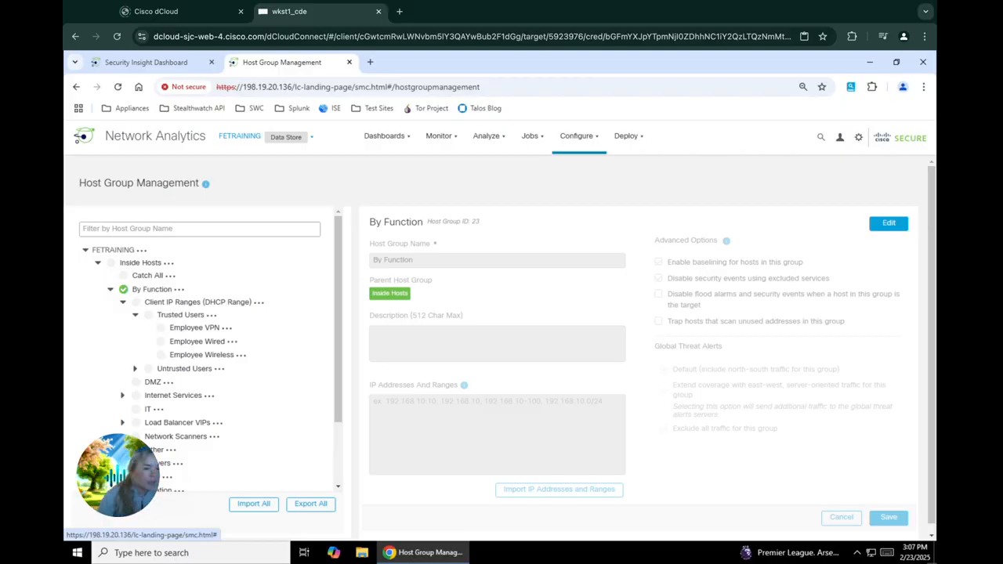
{"action": "left_click", "coordinate": [180, 290]}
{"action": "left_click", "coordinate": [200, 297]}
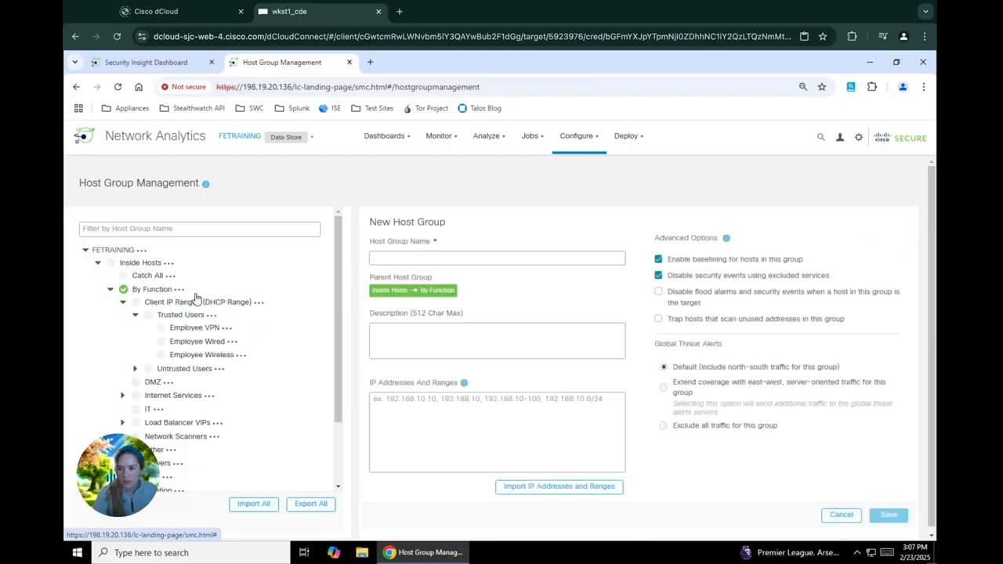
{"action": "left_click", "coordinate": [496, 259]}
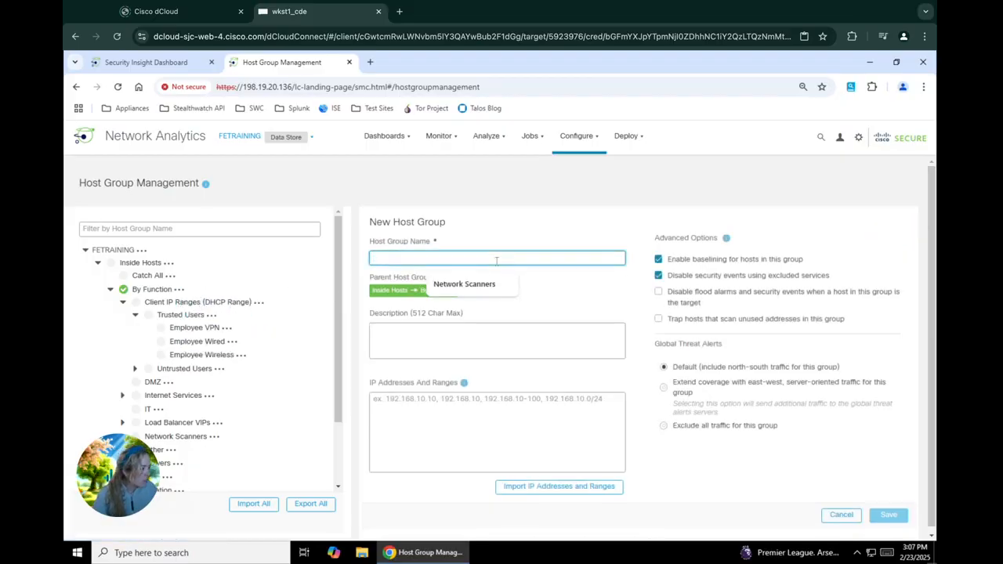
{"action": "type", "text": "PCI "}
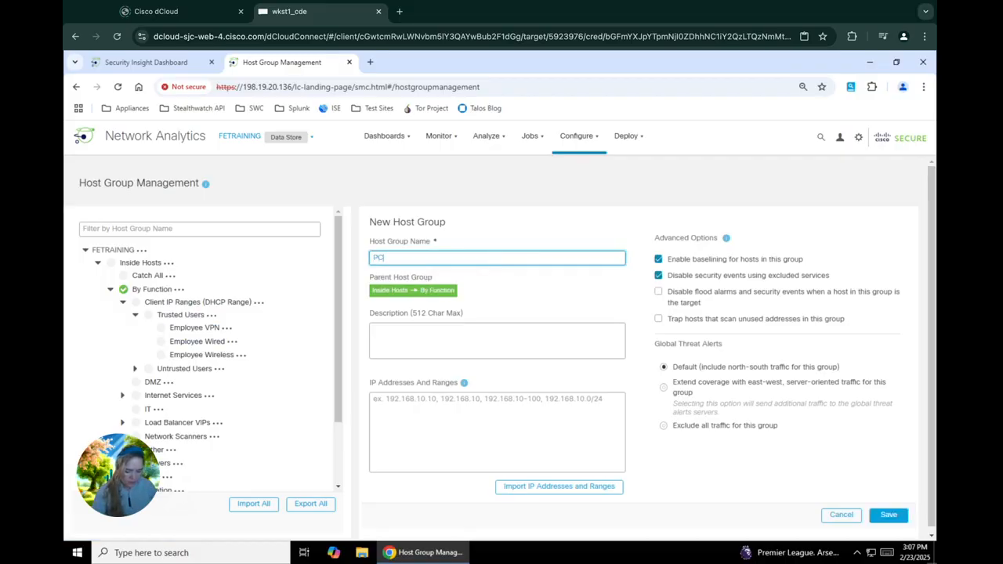
{"action": "type", "text": "Devices"}
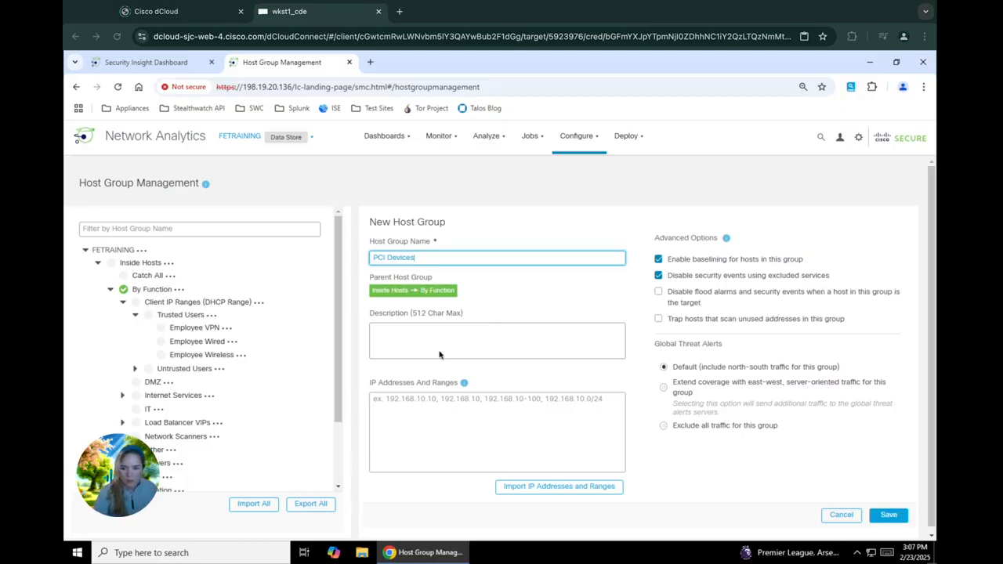
Step: Set the new PCI Devices group's IP range to 10.201.3.0/24 and save the group
{"action": "left_click", "coordinate": [422, 406]}
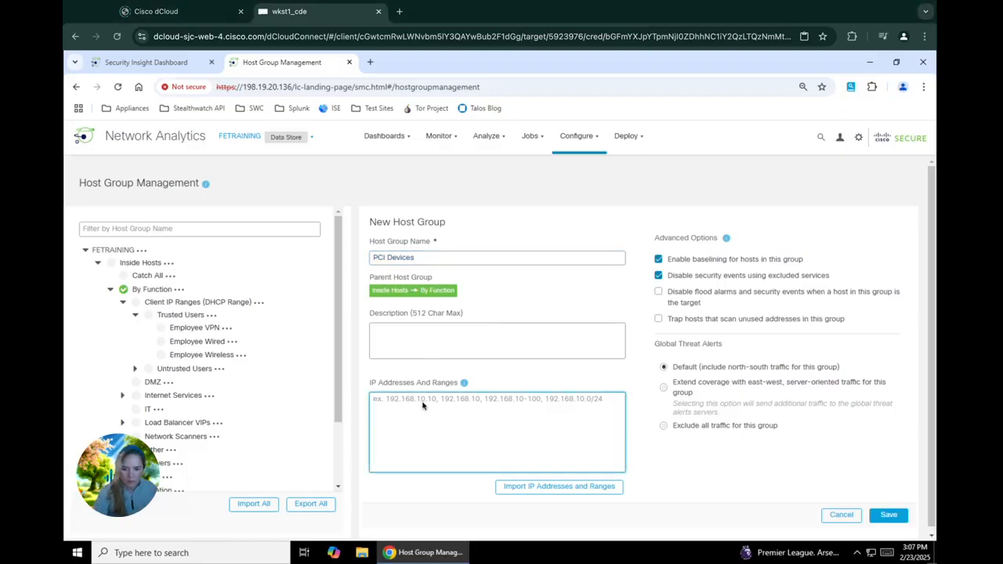
{"action": "right_click", "coordinate": [423, 405]}
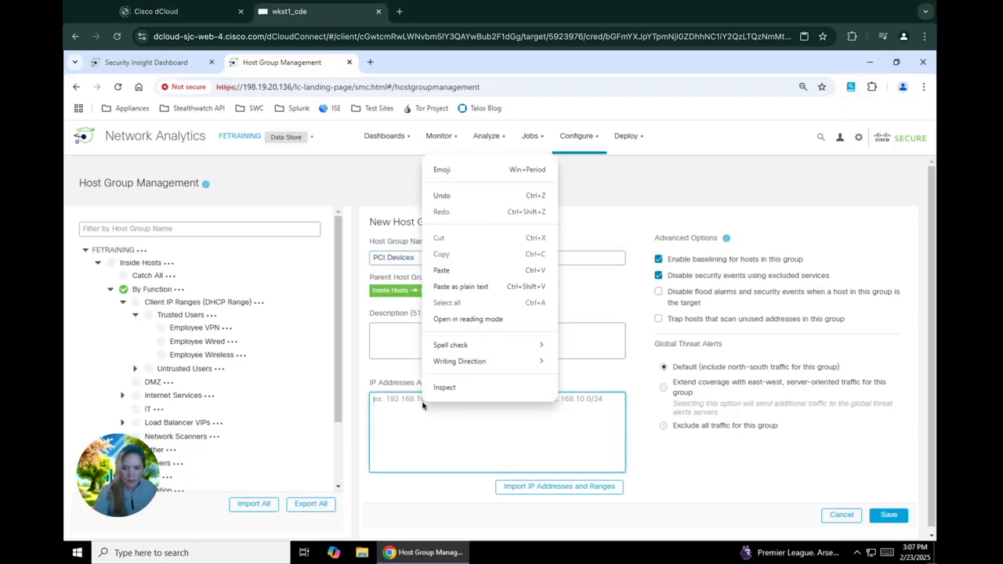
{"action": "left_click", "coordinate": [473, 287]}
{"action": "left_click", "coordinate": [898, 522]}
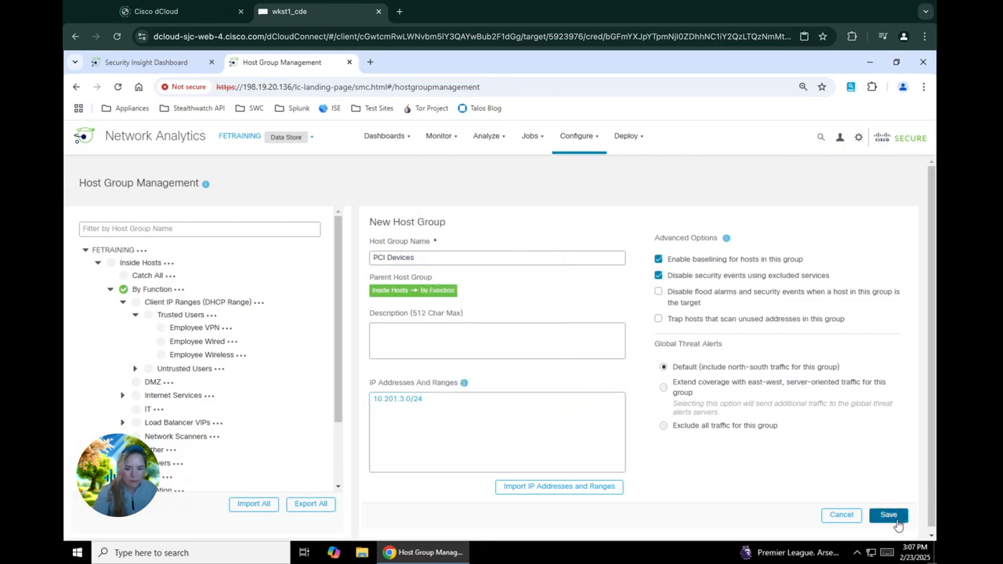